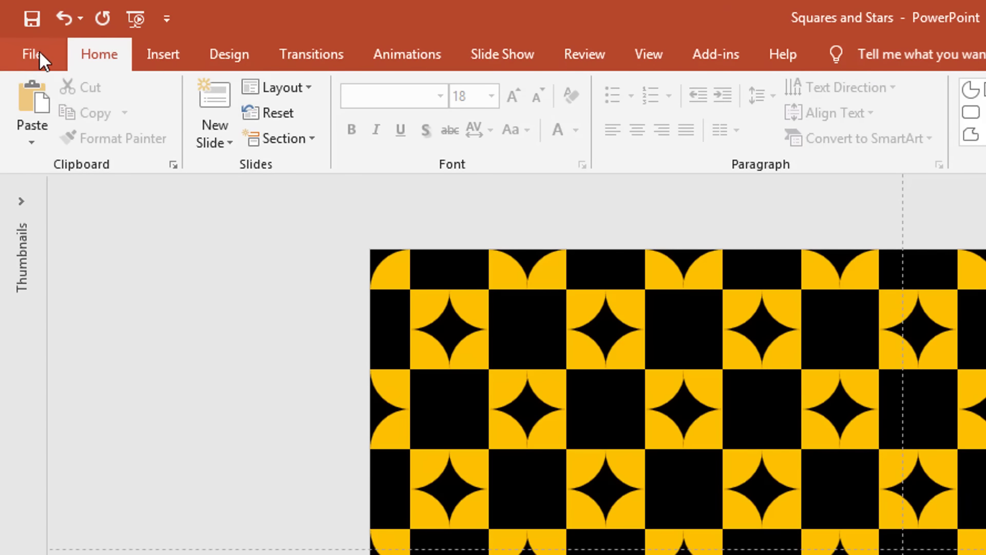
Create a new blank presentation
left_click(39, 50)
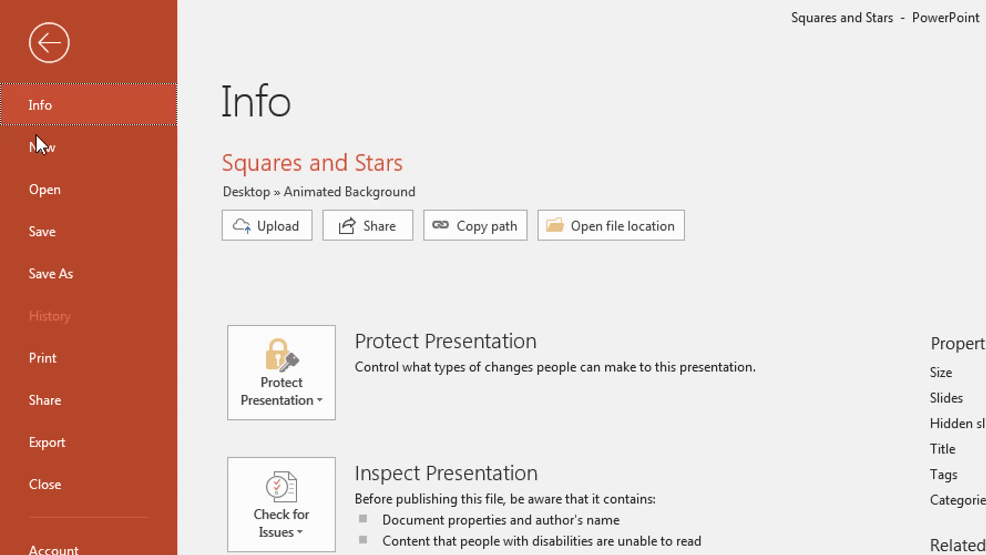
left_click(39, 155)
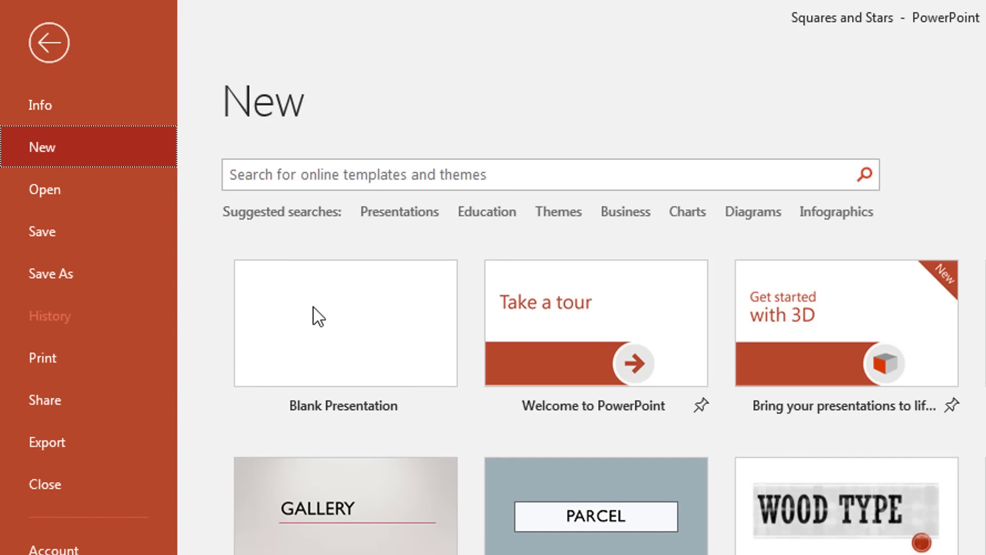
left_click(320, 331)
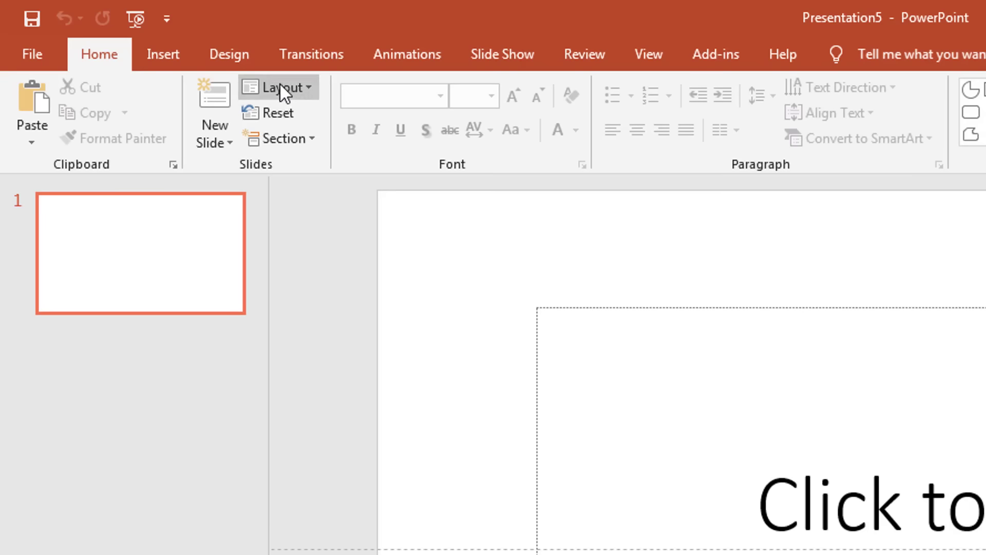
Switch the slide to the Blank layout and turn on the centre guides
left_click(279, 85)
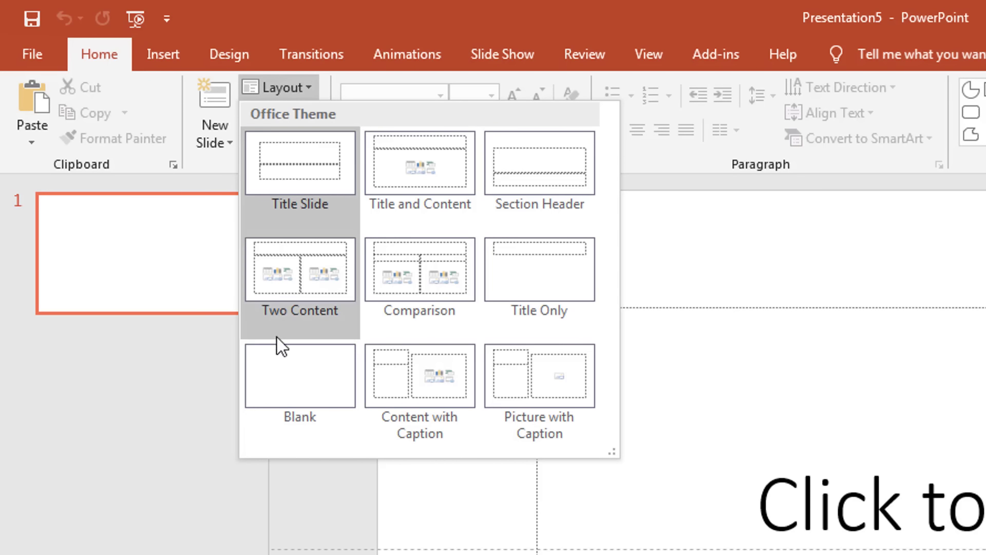
left_click(279, 360)
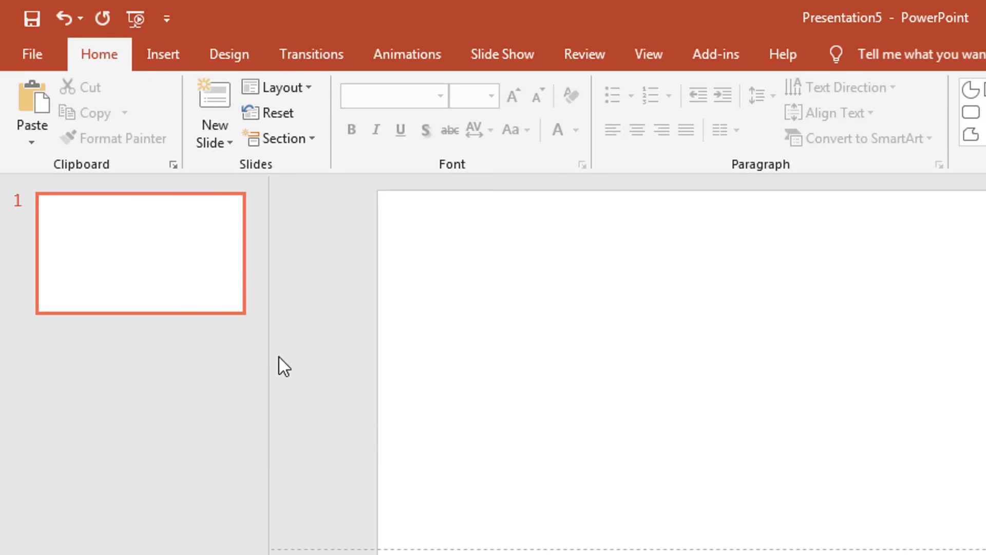
left_click(648, 55)
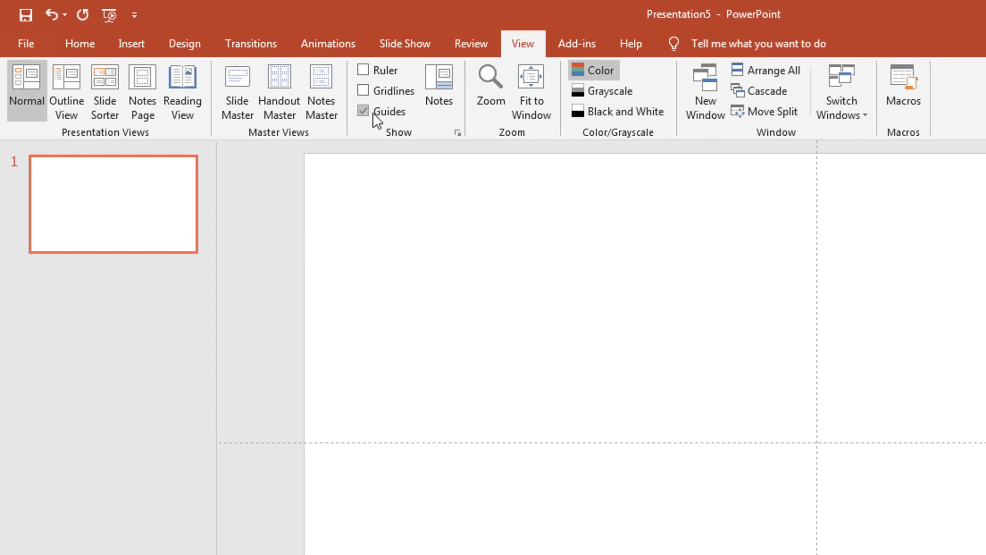
left_click(374, 115)
left_click(82, 44)
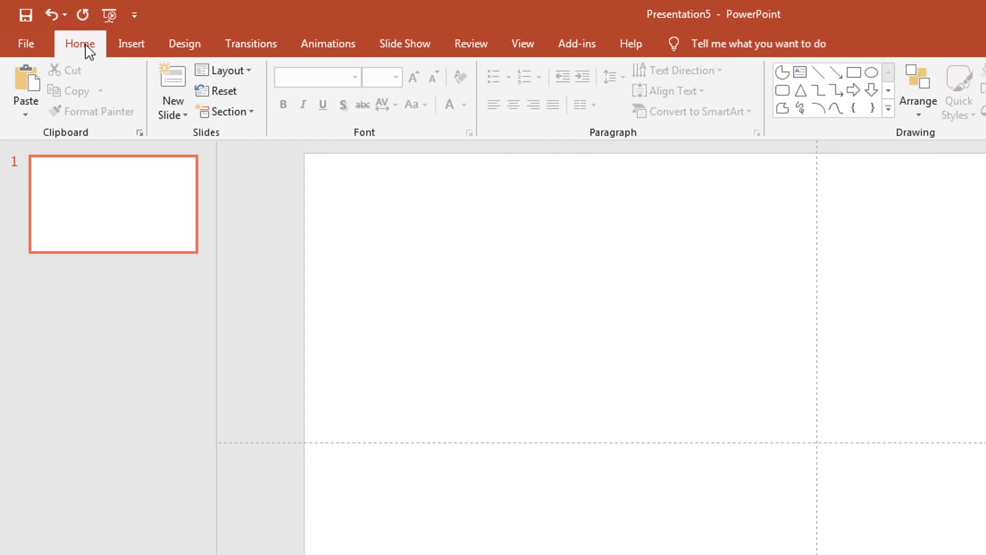
left_click(139, 44)
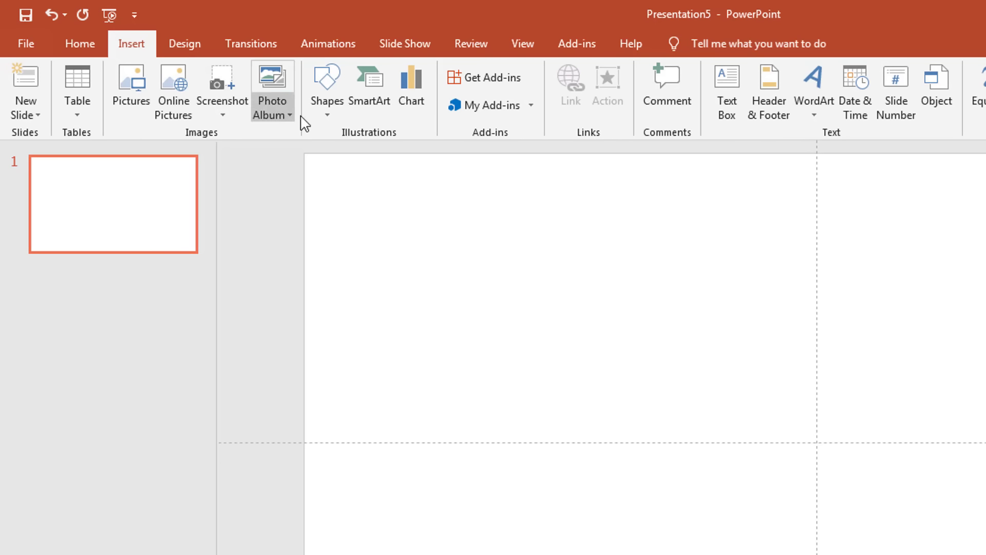
Place a default-size 1-inch oval circle on the slide
left_click(331, 104)
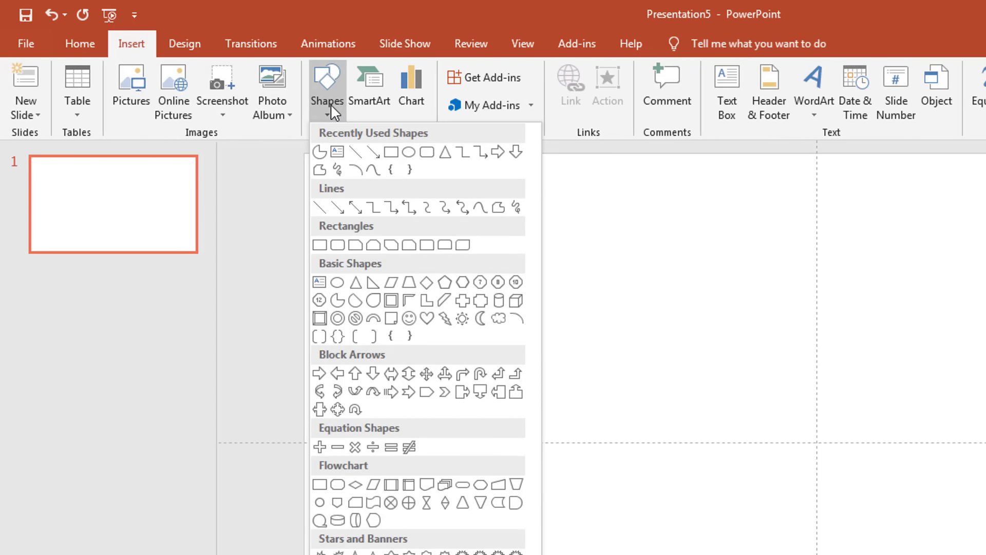
left_click(409, 153)
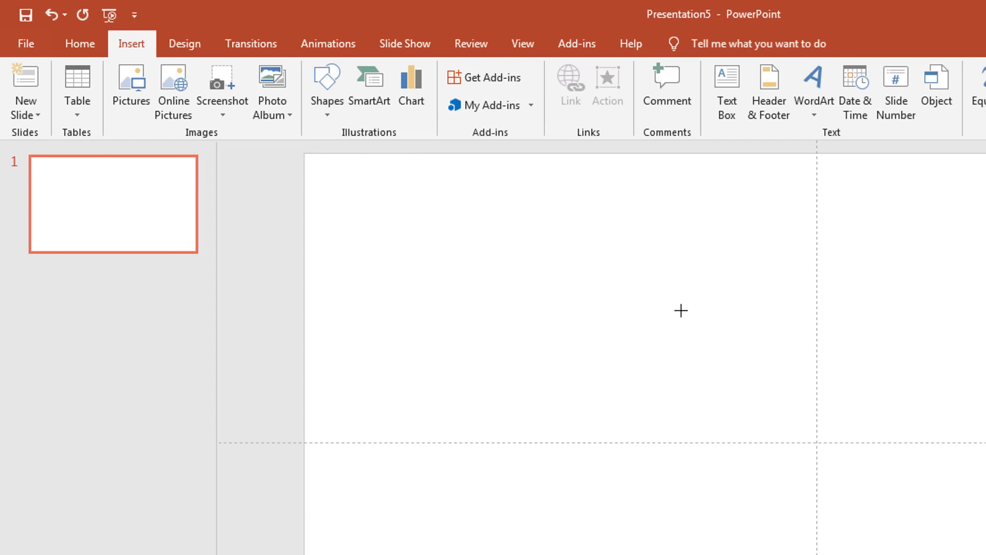
left_click(745, 374)
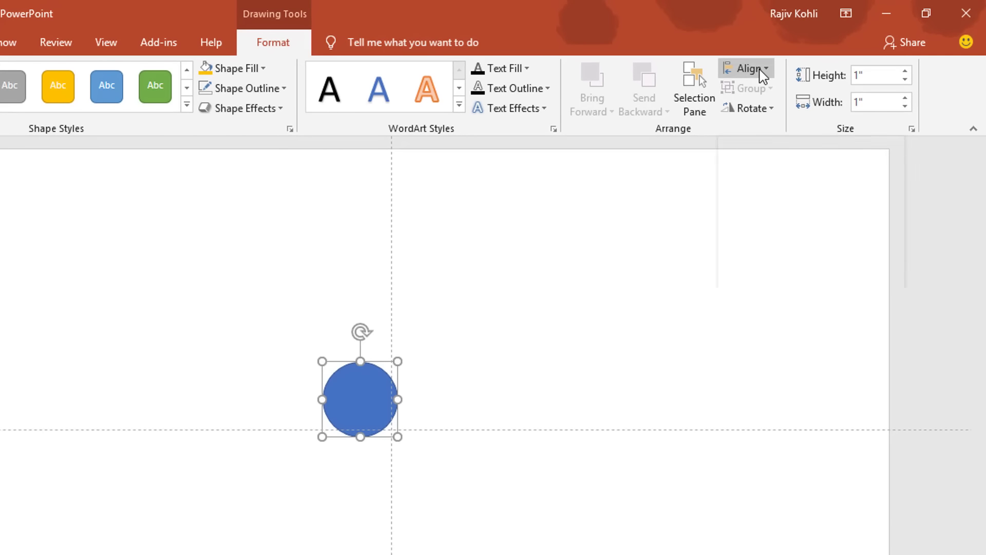
Align the circle to the slide's centre and middle, where the guides cross
left_click(764, 72)
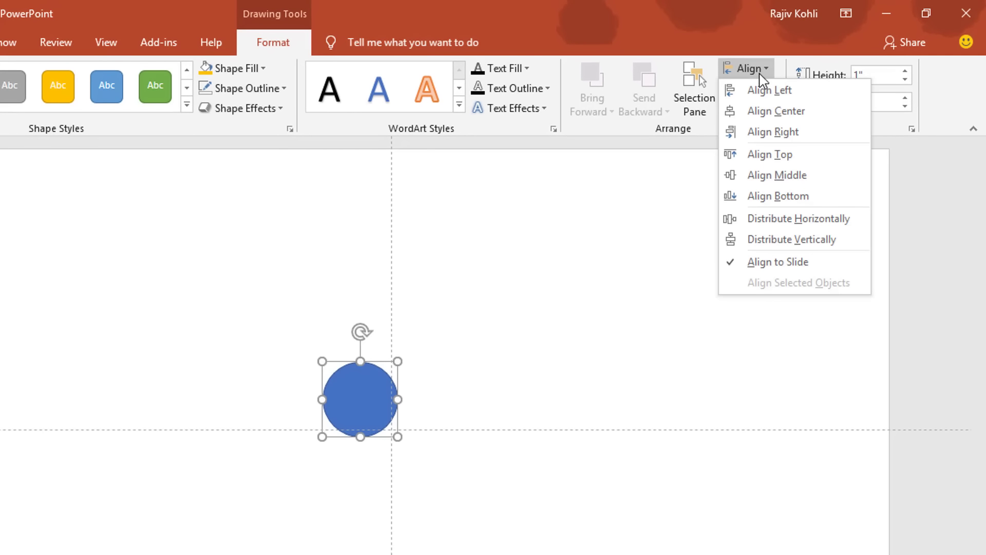
left_click(762, 111)
left_click(757, 67)
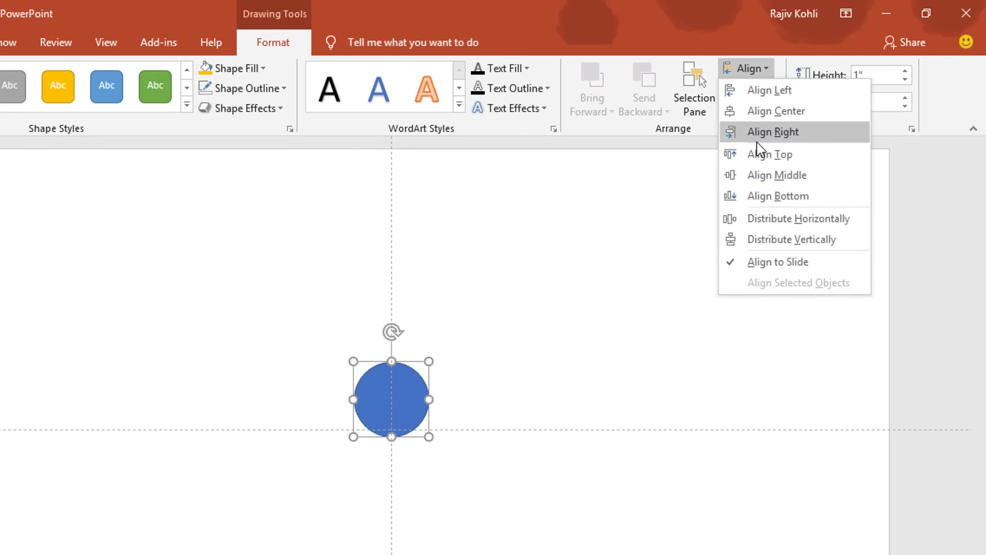
left_click(762, 174)
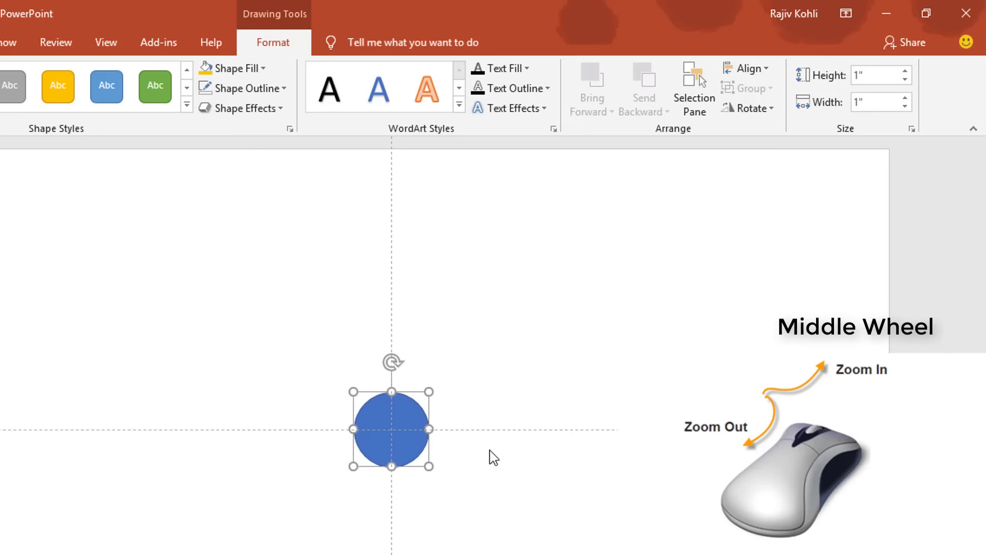
scroll(489, 450, "up", 5)
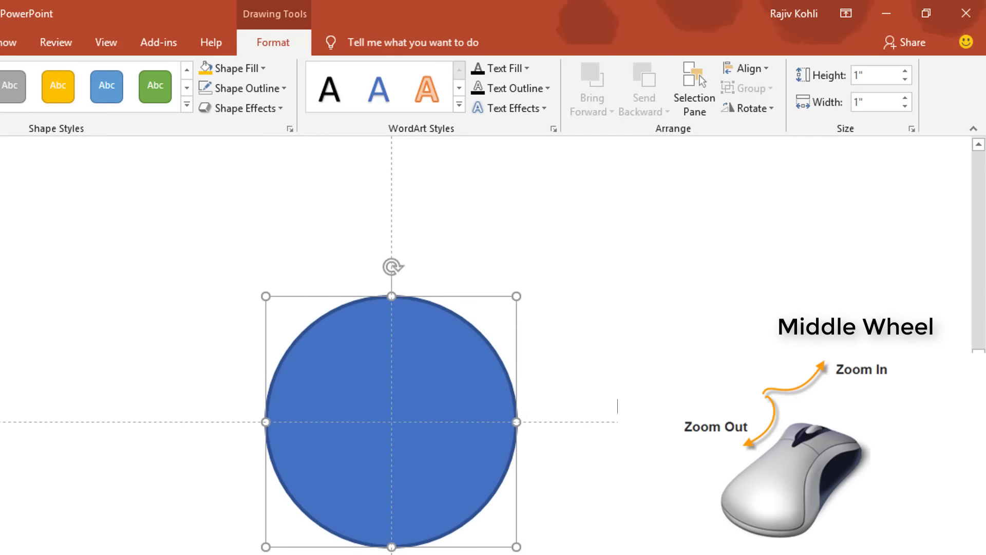
scroll(618, 406, "down", 4)
scroll(618, 406, "up", 4)
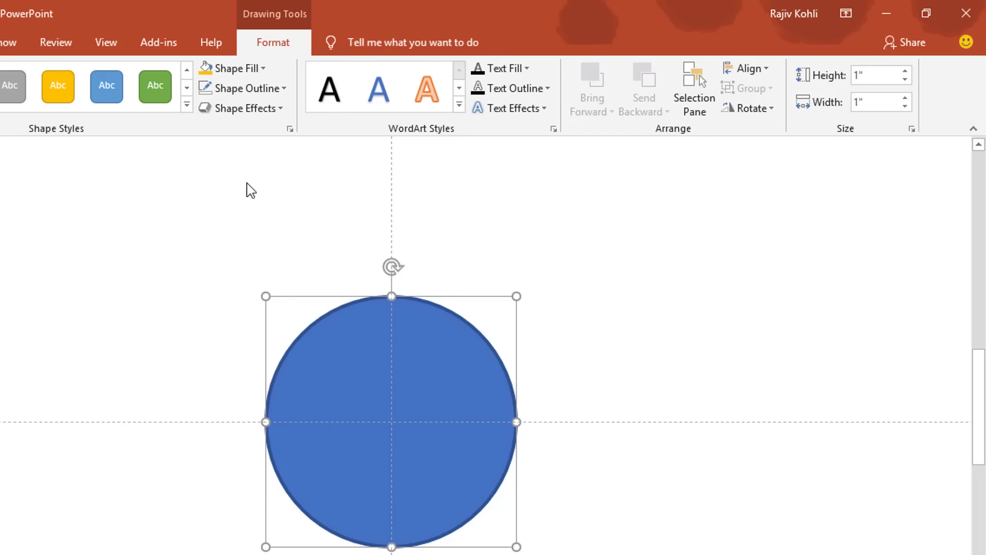
Remove the circle's outline and fill it solid black
left_click(247, 91)
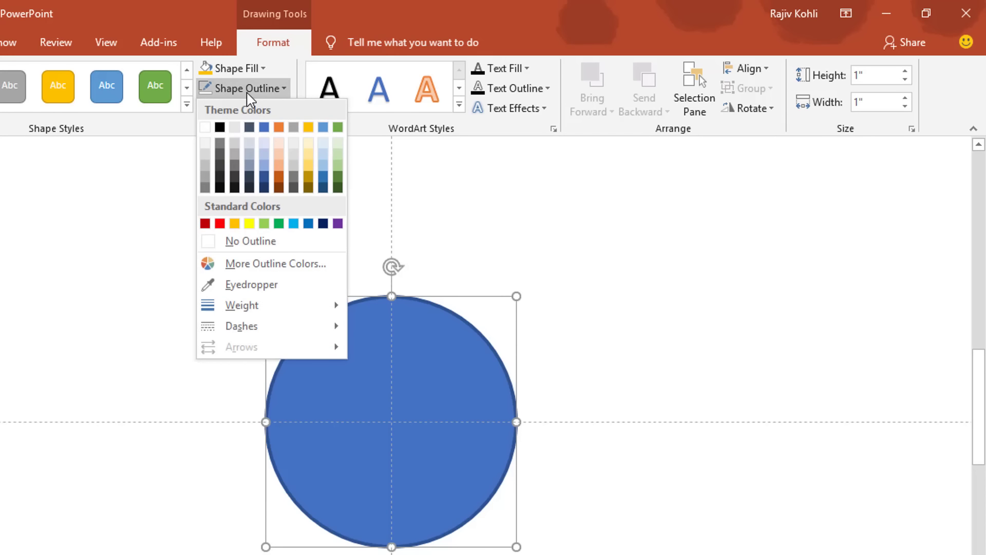
left_click(253, 252)
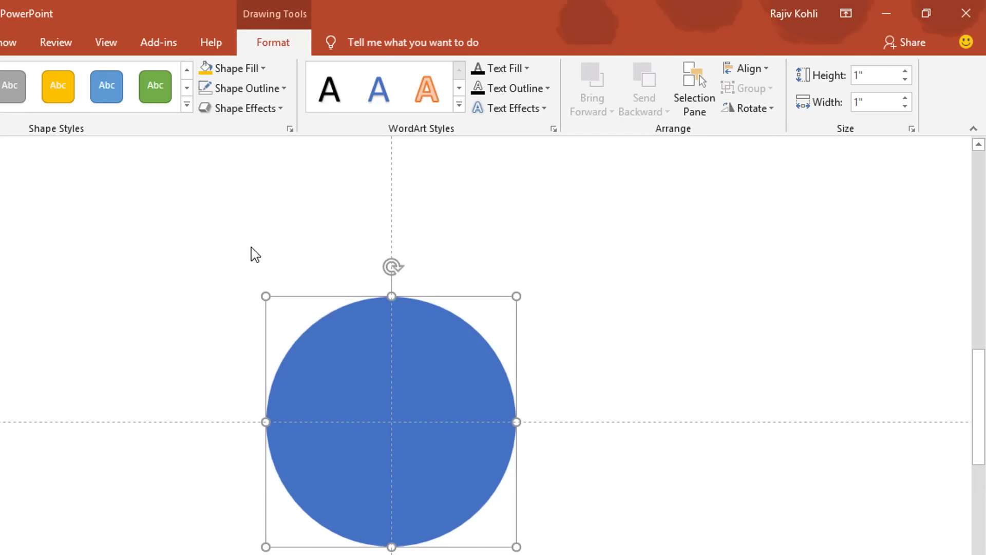
left_click(256, 68)
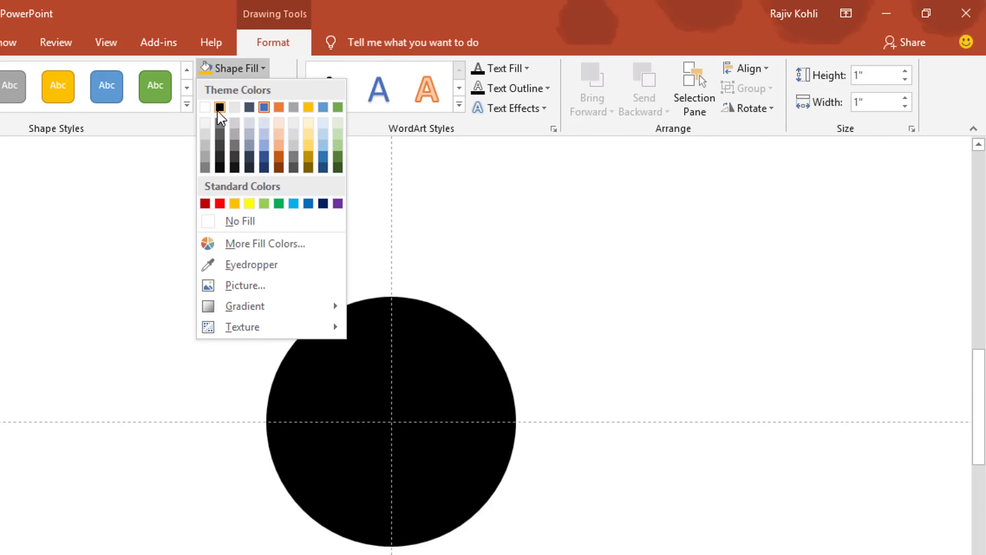
left_click(219, 109)
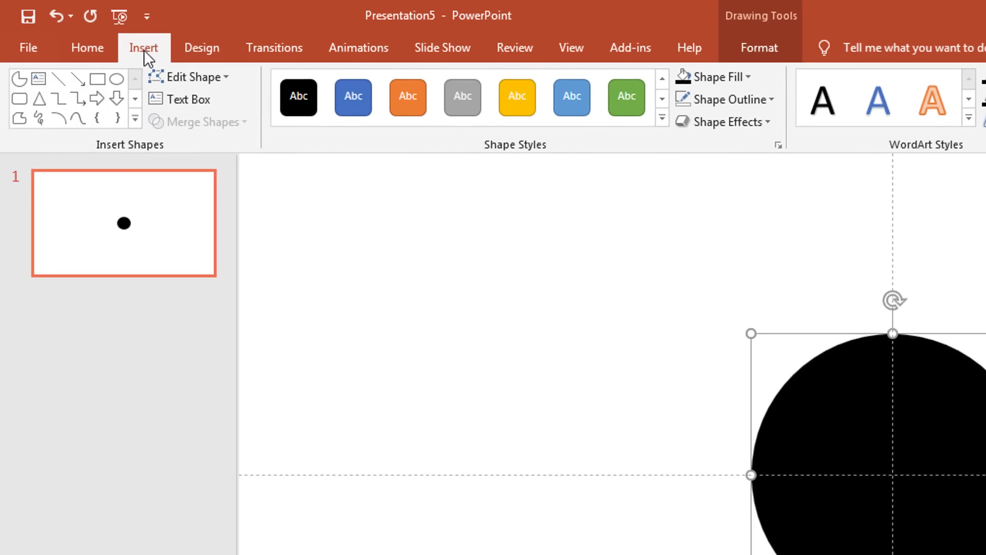
left_click(143, 50)
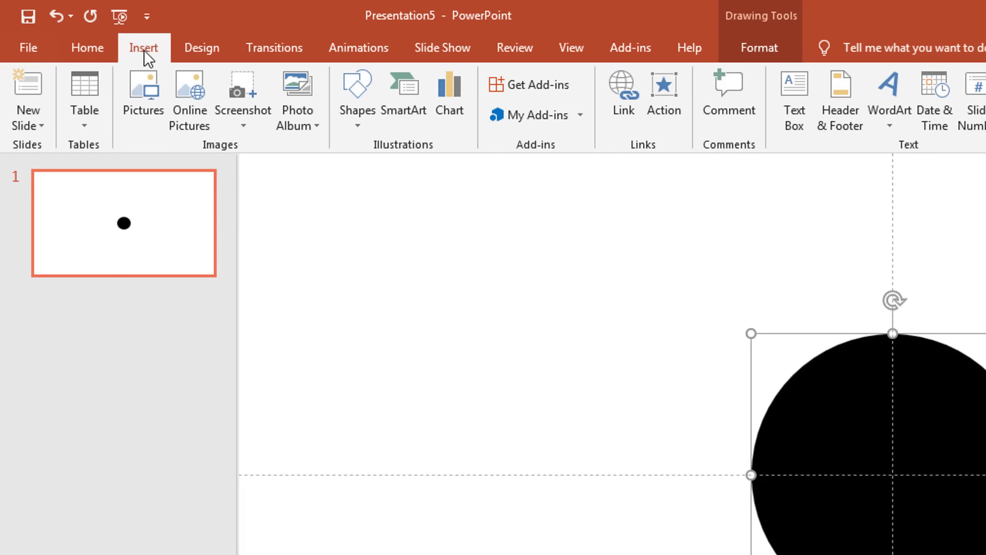
Draw a Partial Circle over the black circle and reshape it into a quarter wedge
left_click(358, 122)
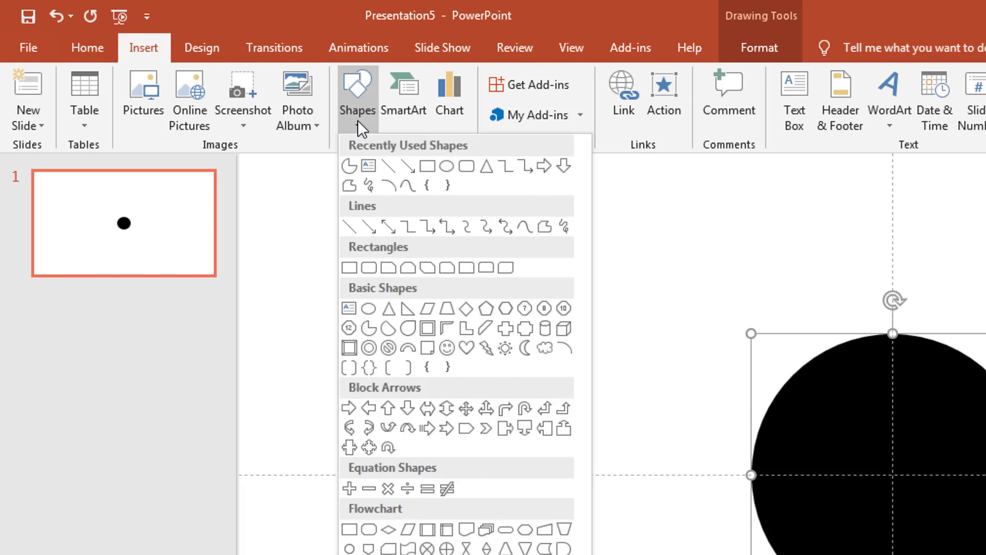
left_click(368, 328)
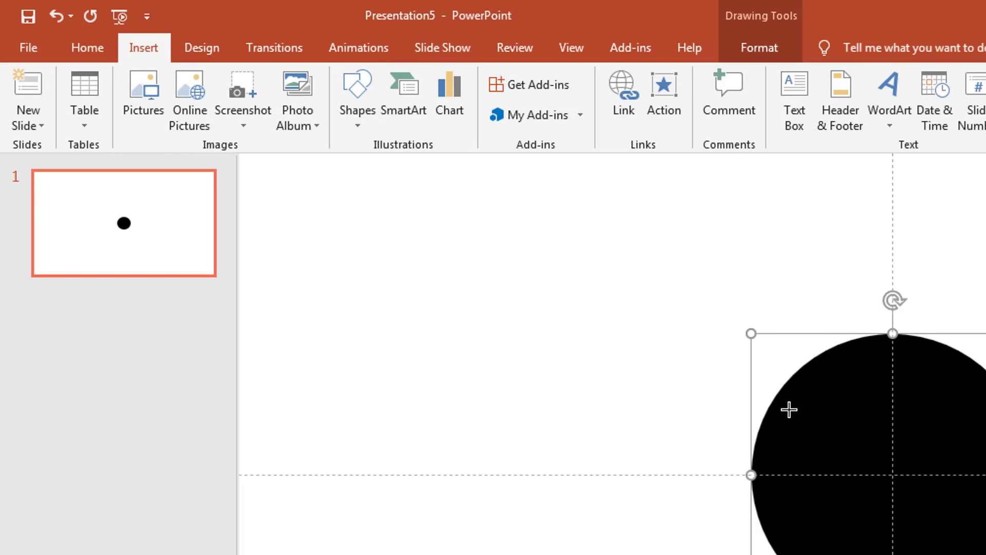
left_click_drag(815, 399, 985, 554)
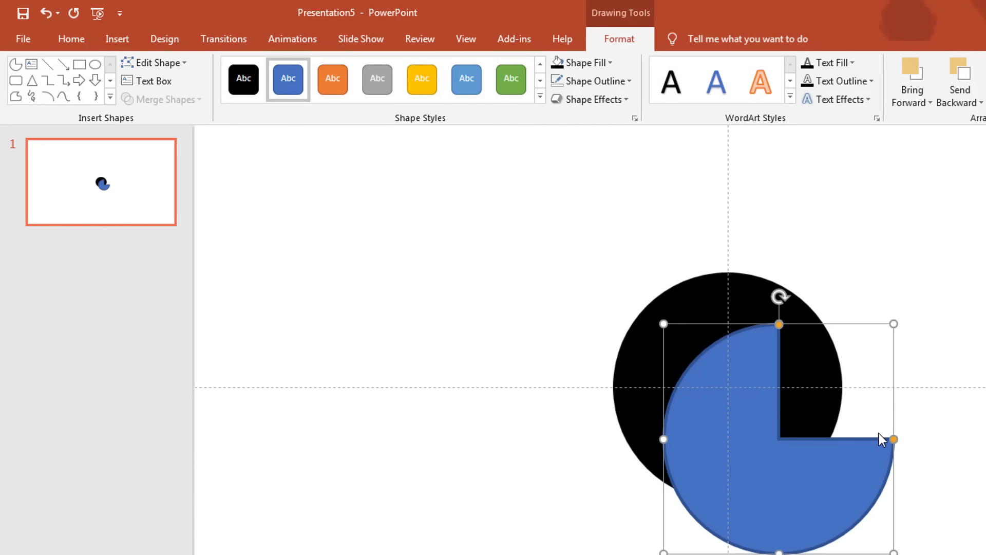
left_click_drag(894, 439, 666, 446)
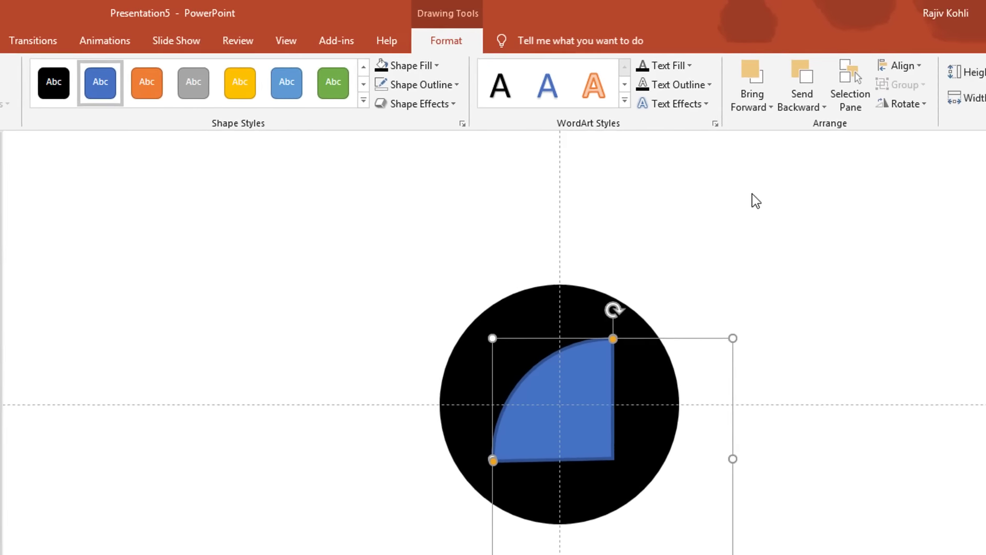
Align the wedge to the slide's centre and middle so it fills the top-left quarter
left_click(769, 71)
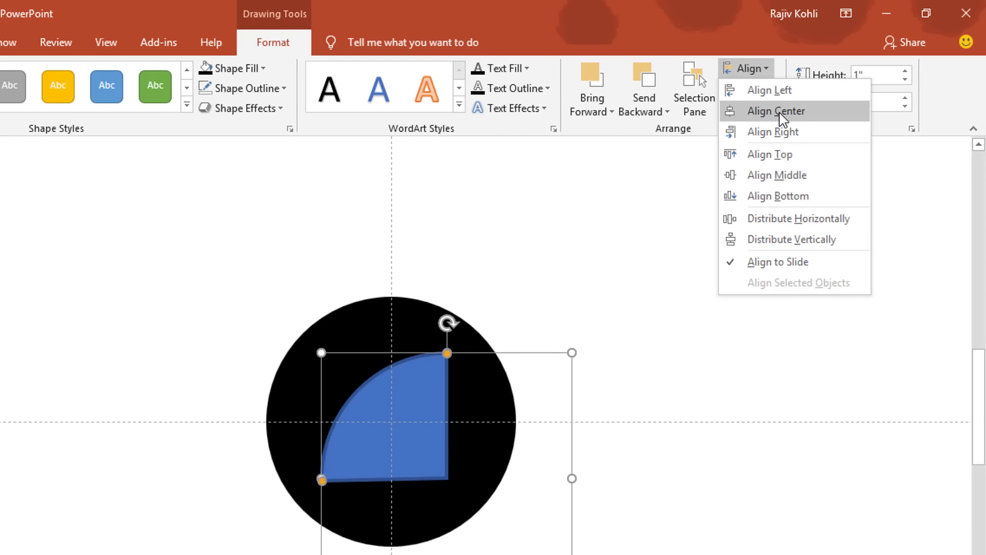
left_click(781, 113)
left_click(759, 71)
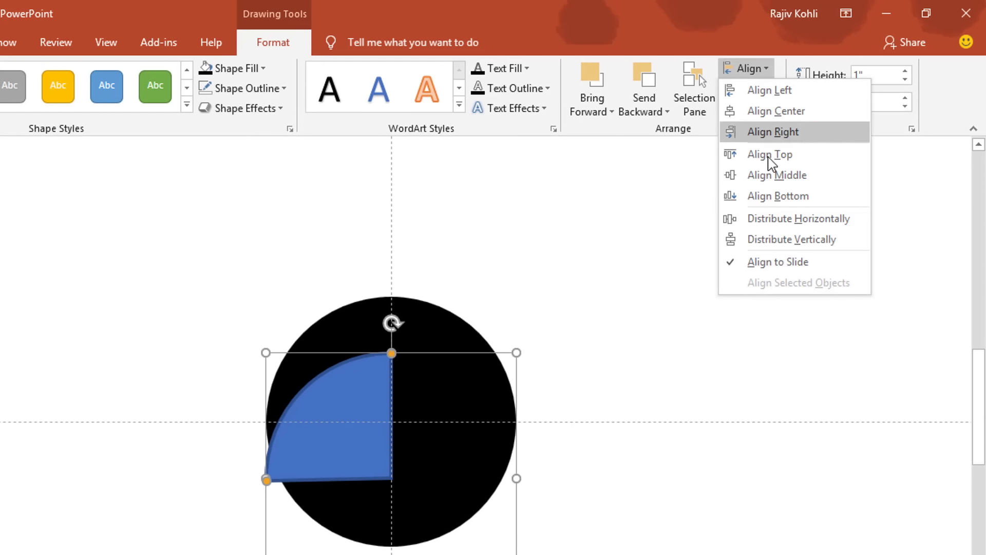
left_click(771, 177)
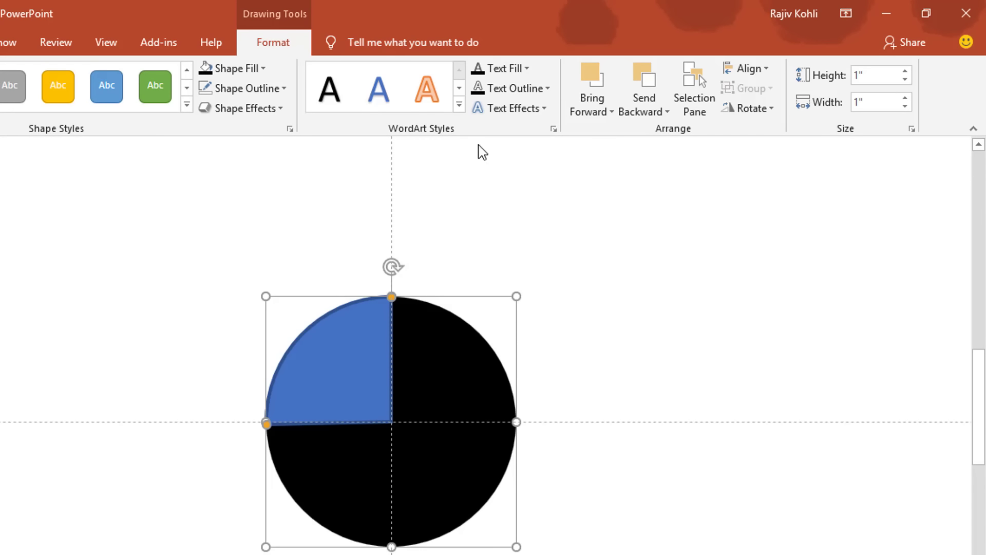
Give the quarter wedge no outline and a gold-yellow fill
left_click(240, 94)
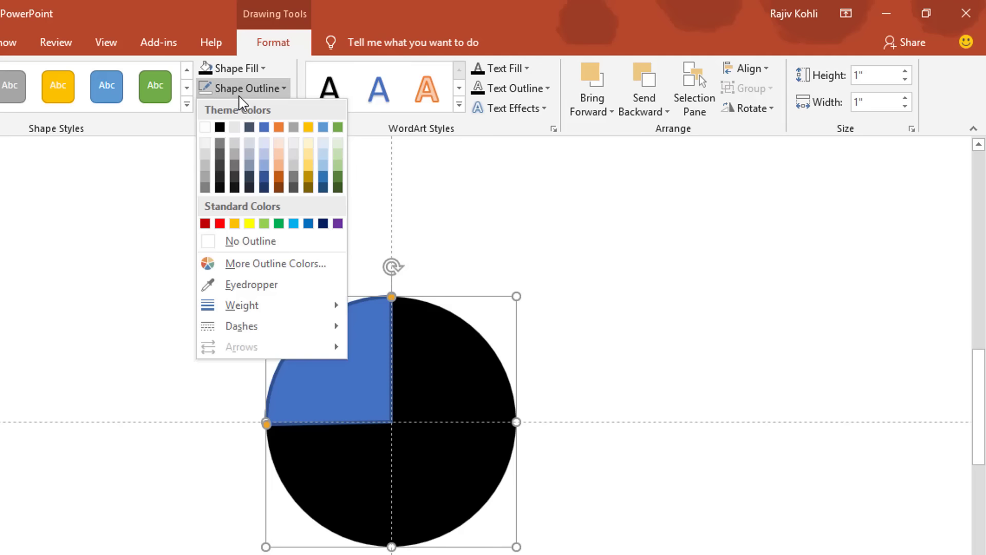
left_click(240, 243)
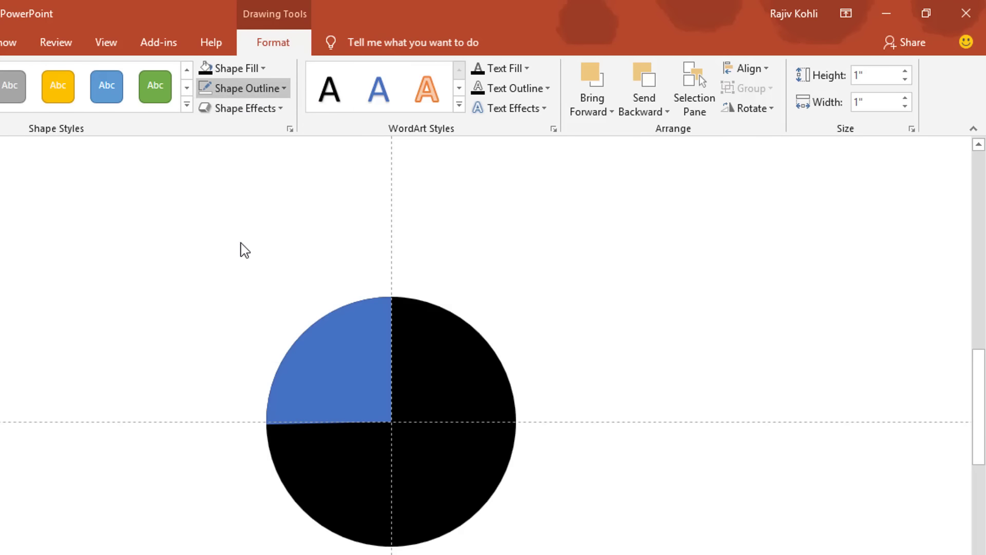
left_click(241, 71)
left_click(234, 203)
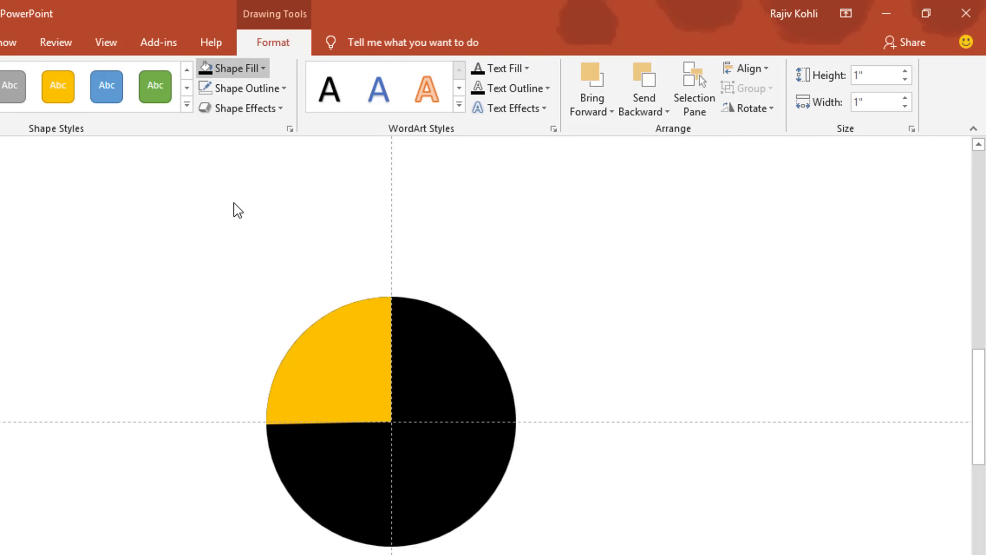
left_click(0, 47)
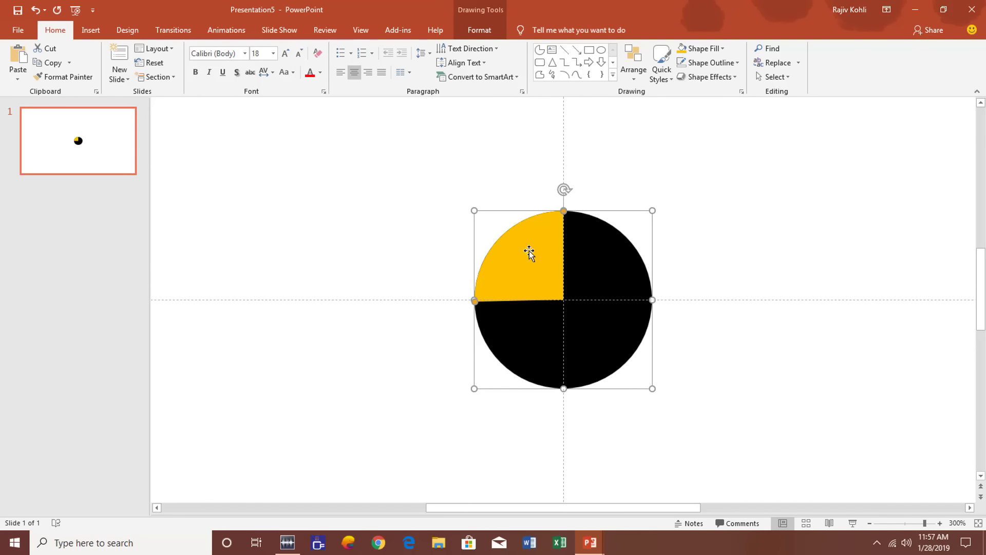
Paste a copy of the yellow quarter and flip it horizontally and vertically
left_click(19, 55)
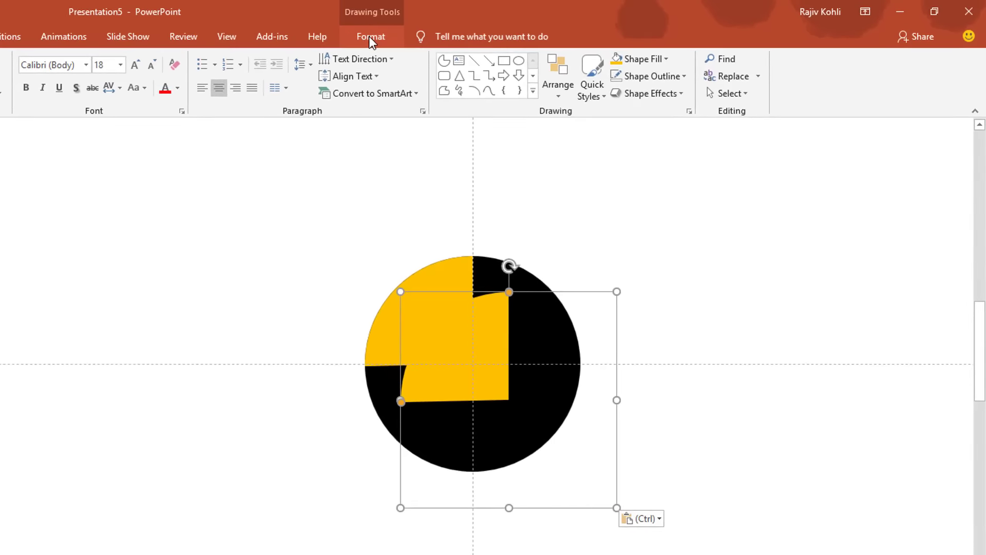
left_click(479, 31)
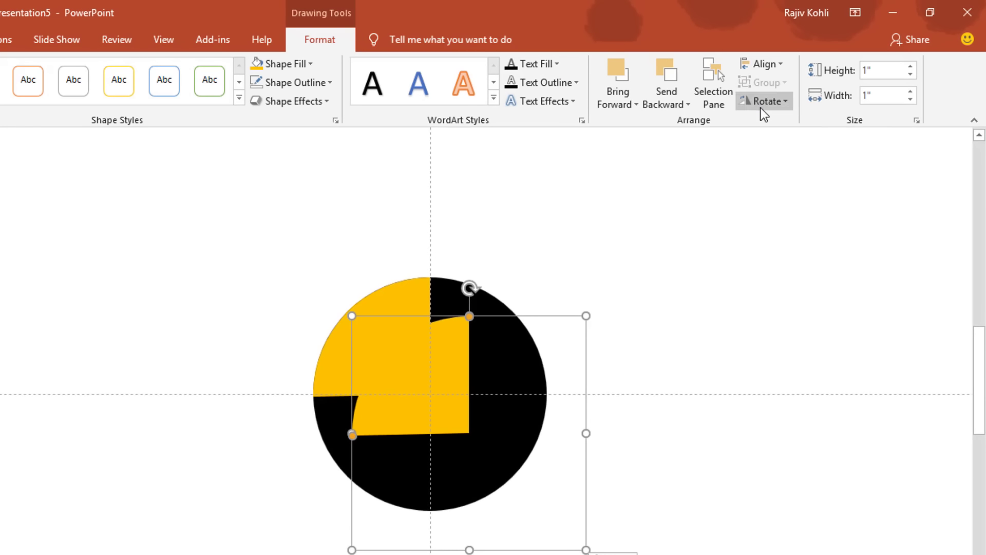
left_click(760, 105)
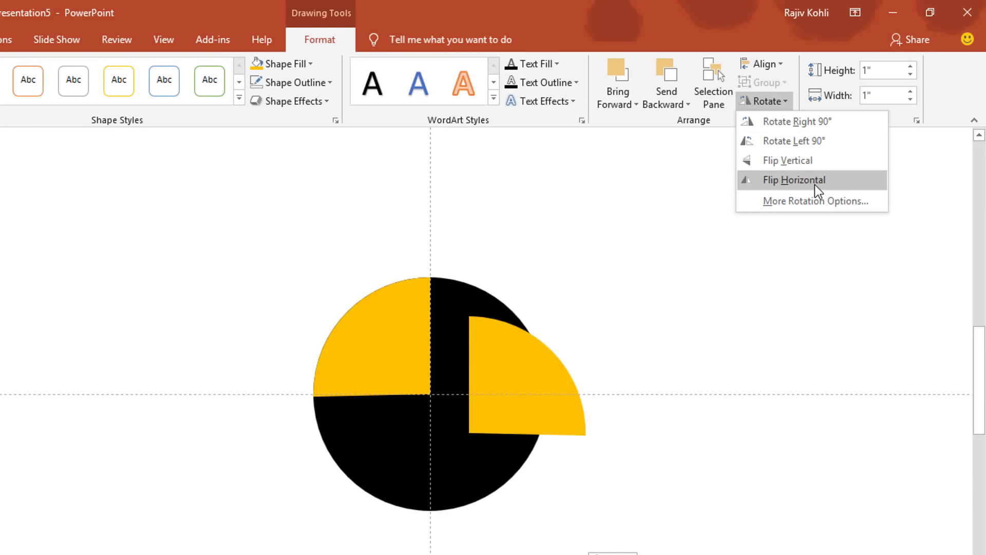
left_click(815, 183)
left_click(778, 104)
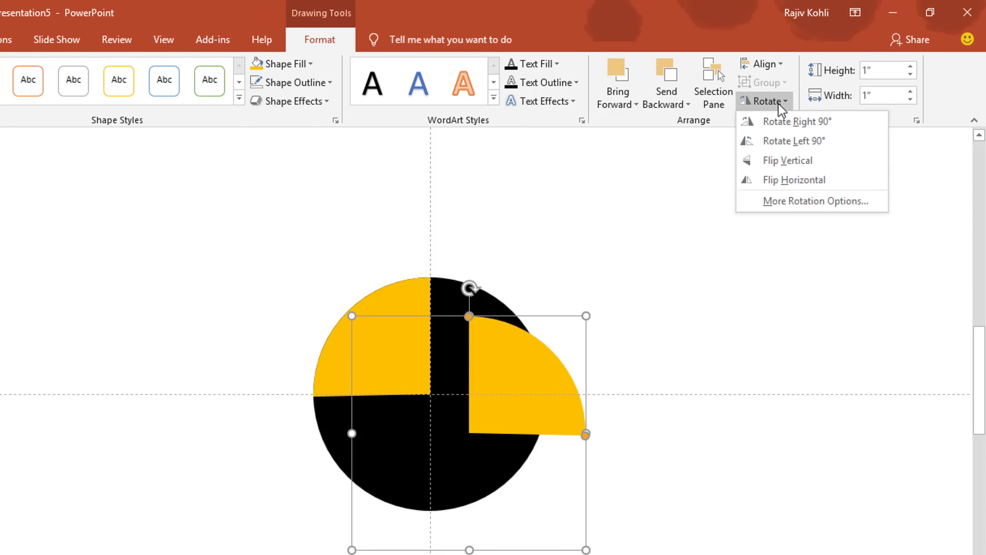
left_click(777, 162)
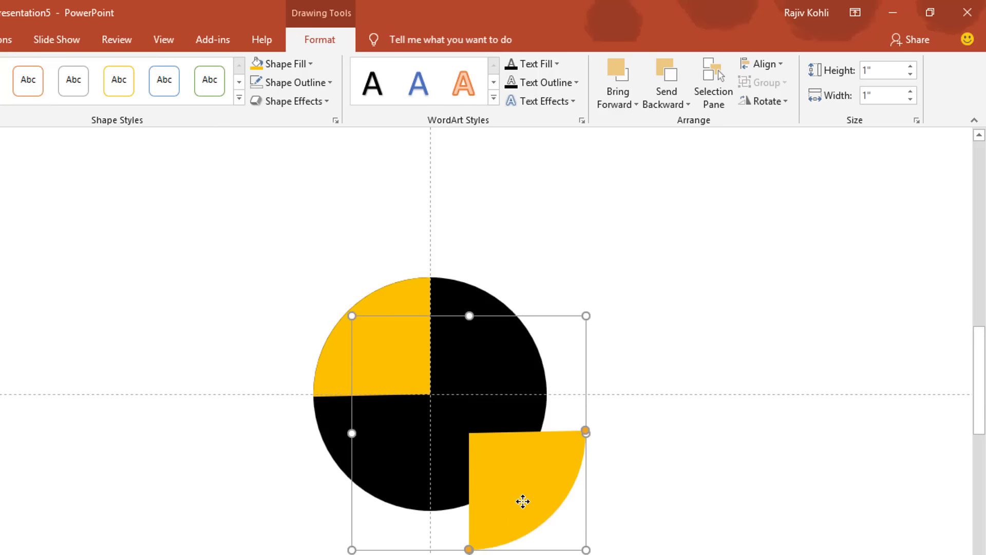
Move the copy into the lower-right quadrant and straighten both quarters' edges
left_click_drag(523, 501, 484, 466)
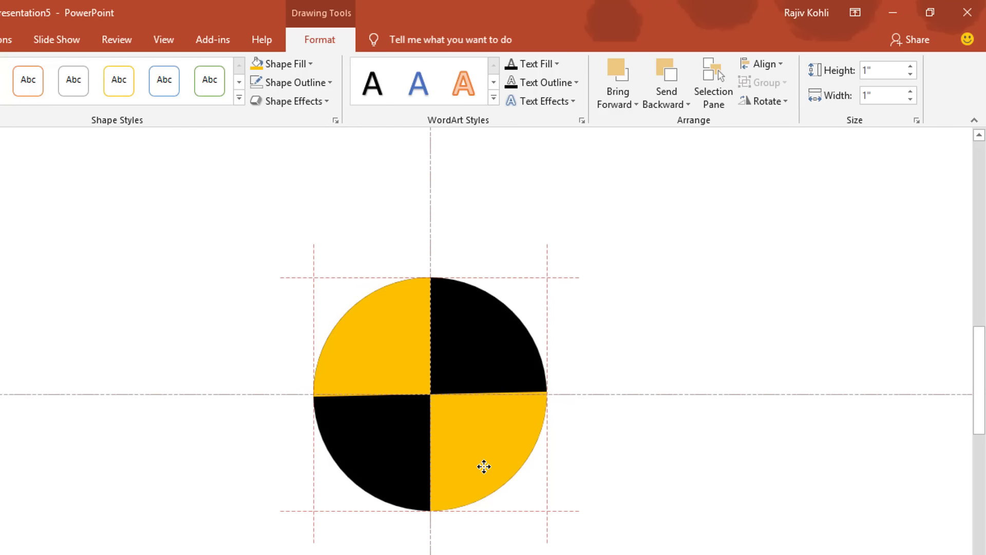
left_click_drag(484, 467, 484, 467)
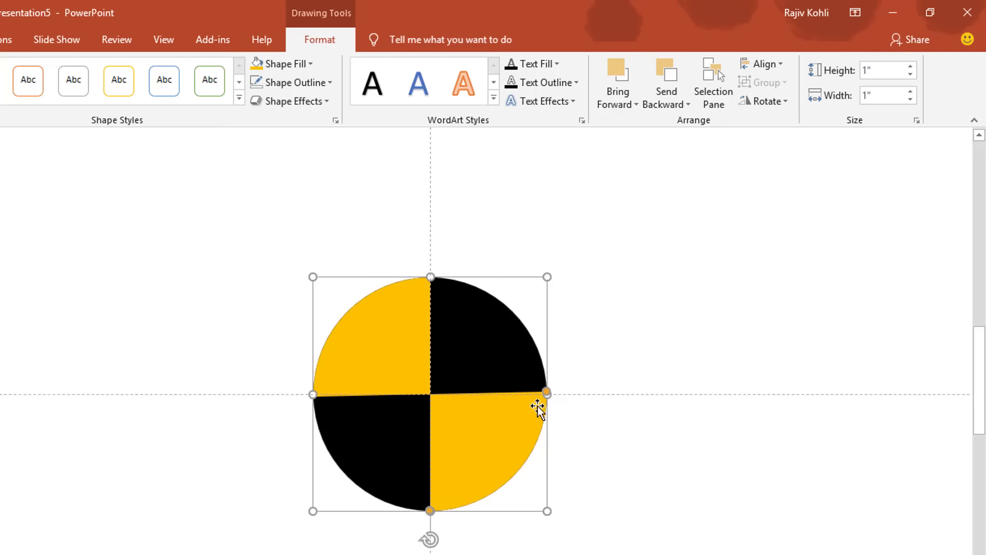
scroll(571, 432, "up", 3)
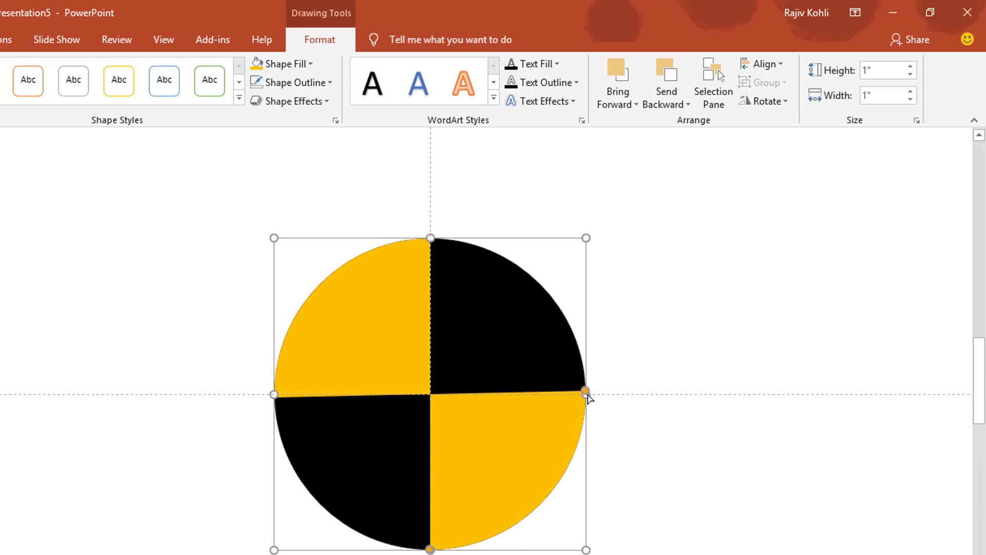
left_click_drag(588, 396, 587, 402)
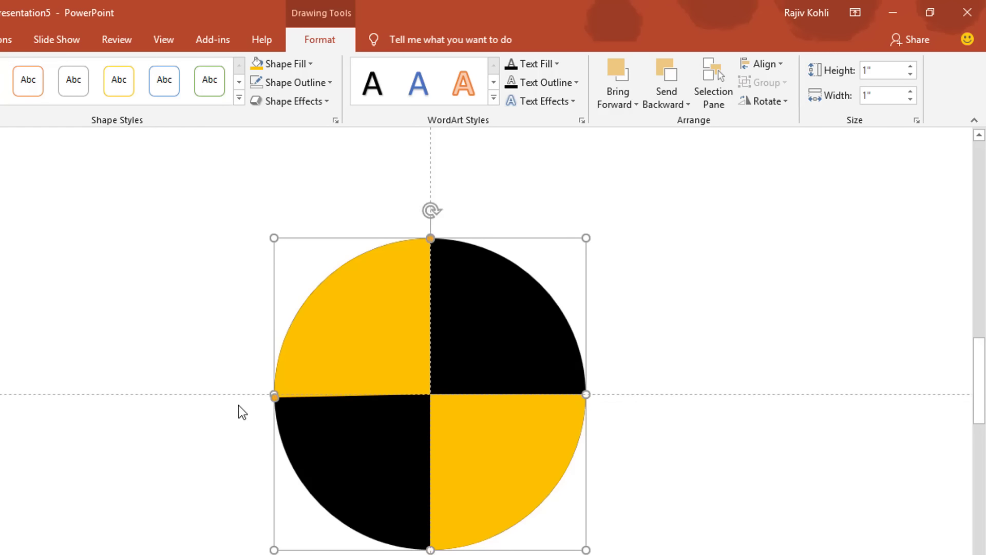
left_click_drag(276, 400, 275, 401)
key("ctrl+a")
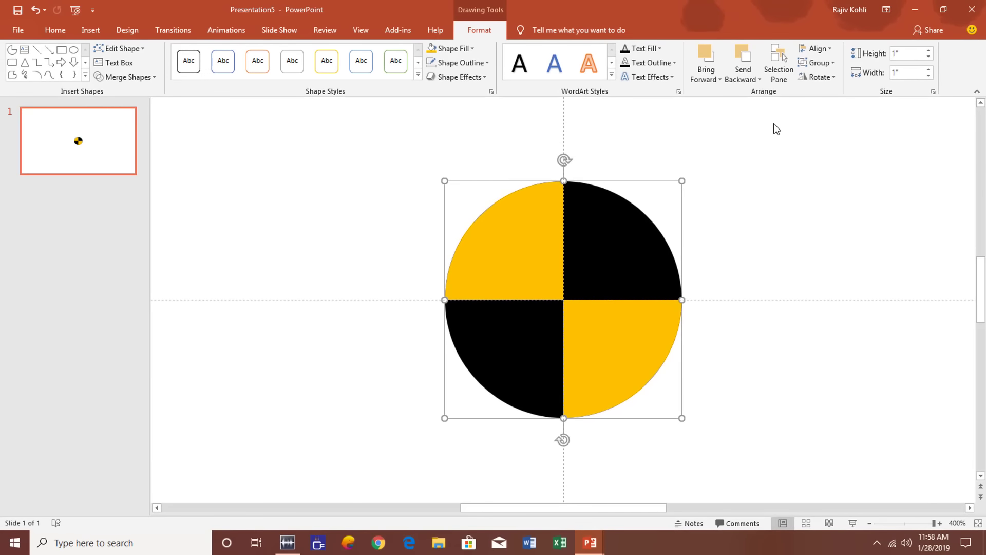
Select all the shapes on the slide and group them into one circle
left_click(55, 29)
left_click(773, 77)
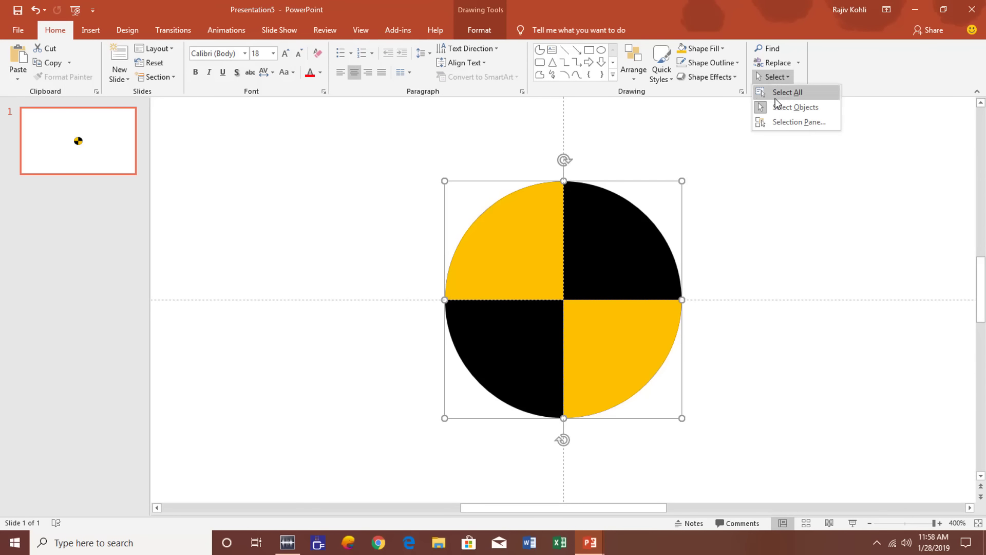
left_click(776, 95)
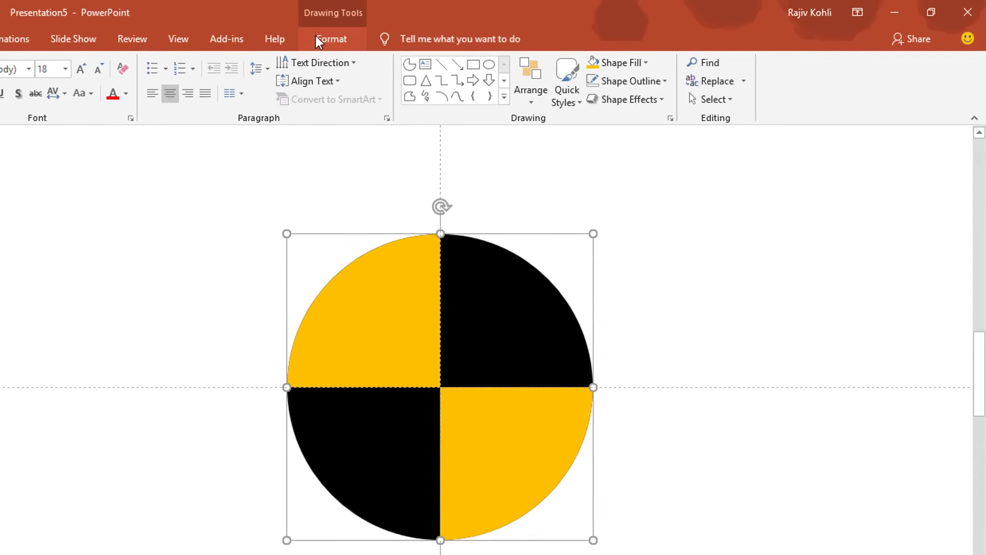
left_click(468, 28)
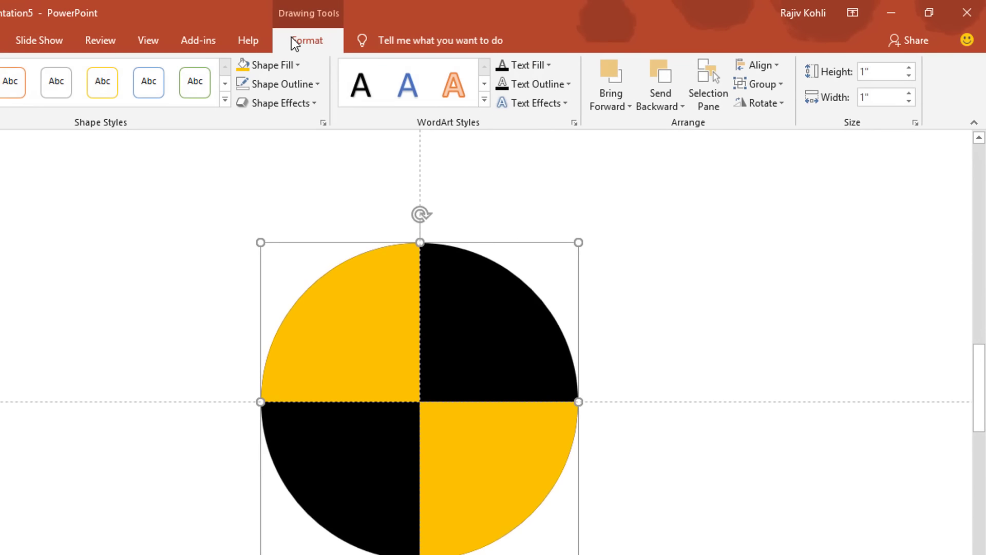
left_click(765, 86)
left_click(768, 106)
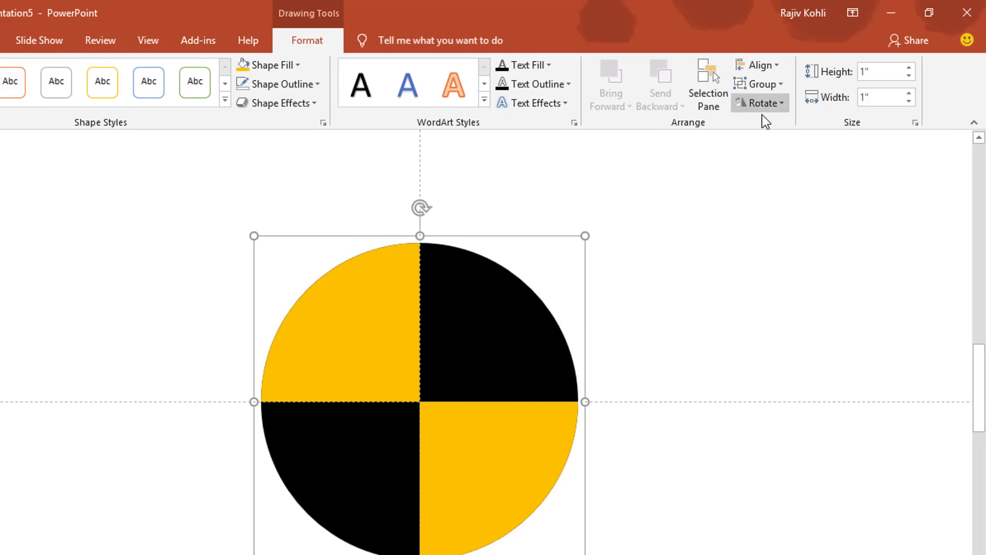
Drag the grouped circle to the slide's top-left corner
scroll(550, 341, "down", 1)
scroll(550, 341, "down", 2)
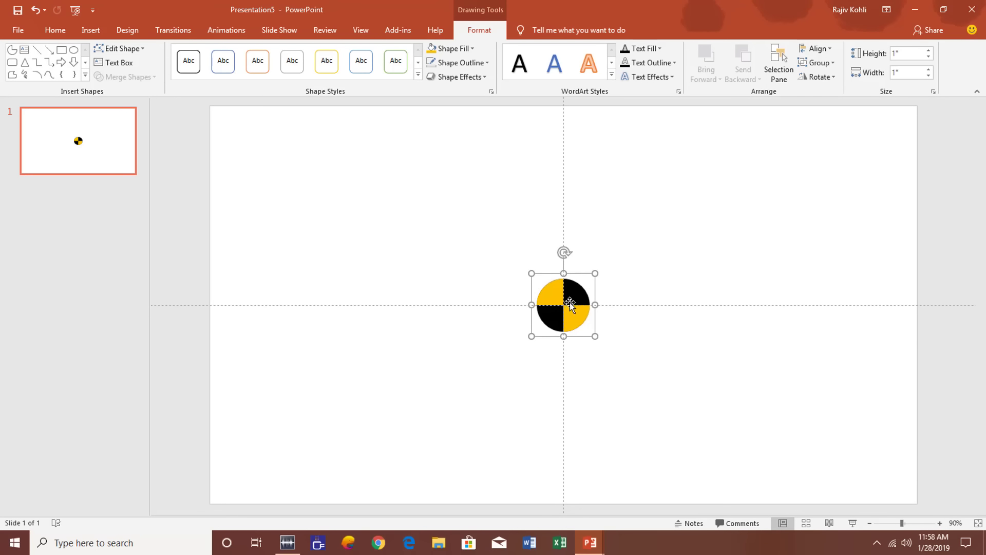
left_click_drag(570, 303, 245, 130)
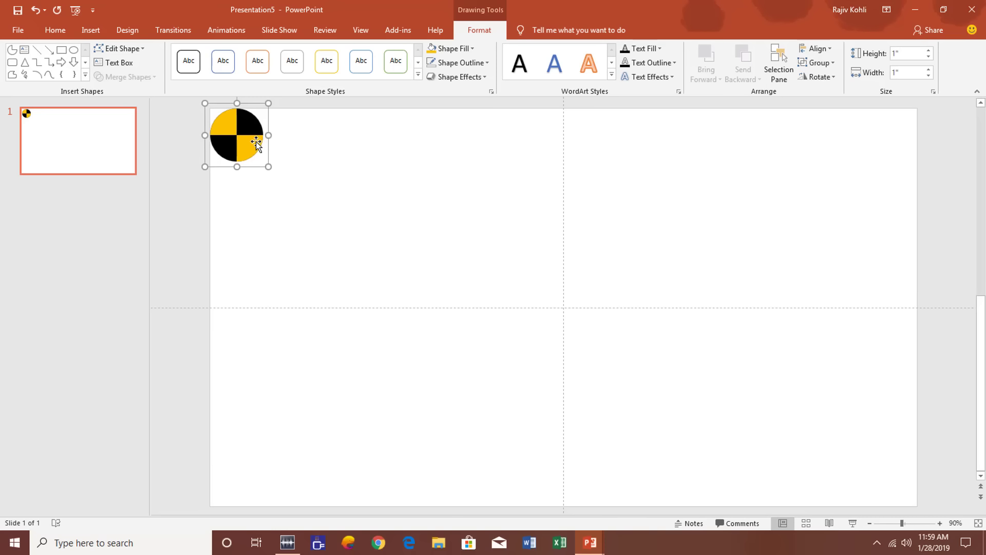
left_click(226, 30)
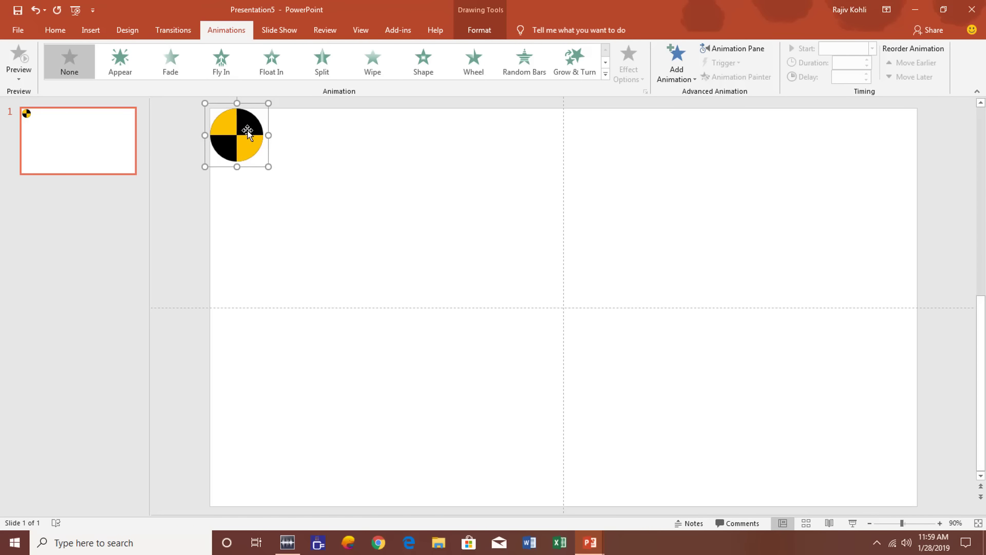
Add four Spin emphasis effects to Group 6 and show the Animation Pane
left_click(676, 64)
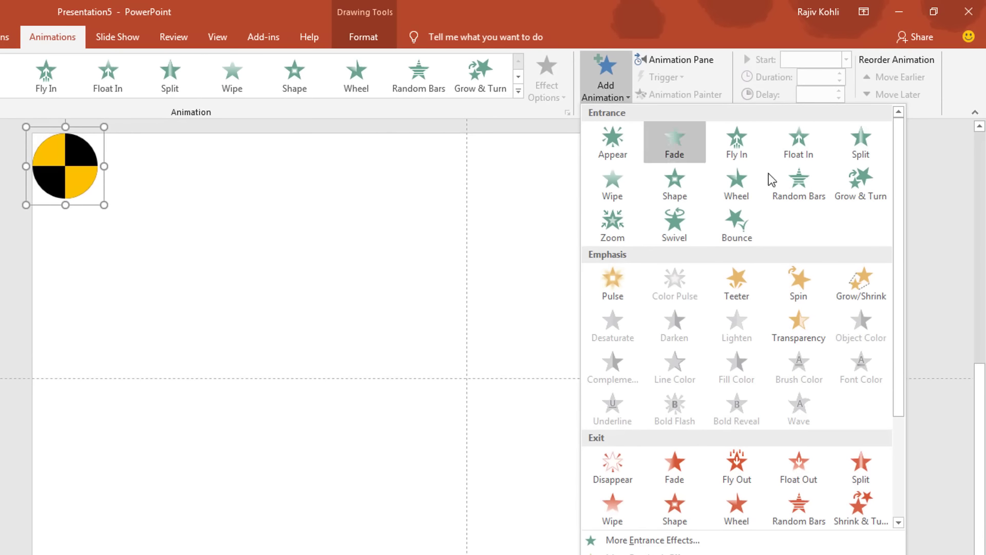
left_click(800, 282)
left_click(610, 93)
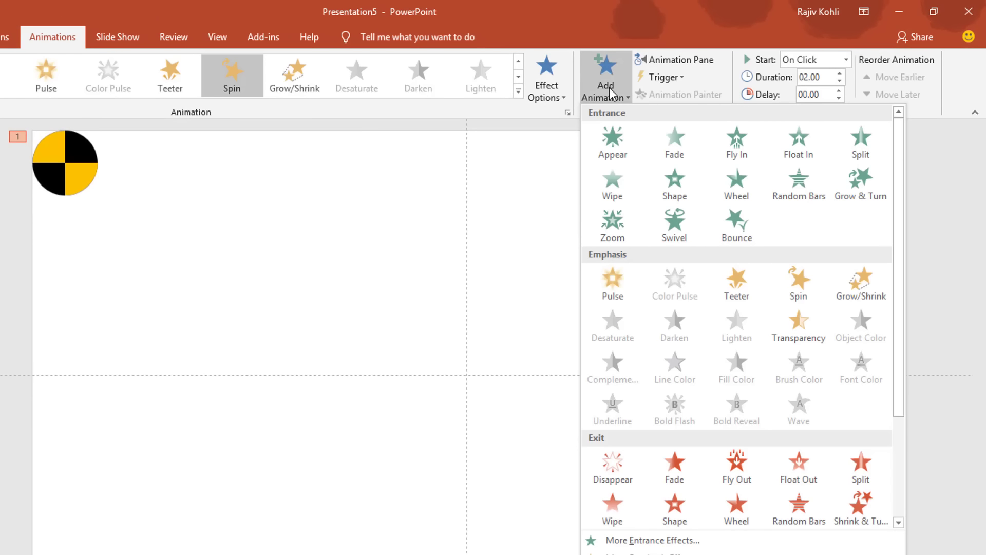
left_click(800, 277)
left_click(610, 82)
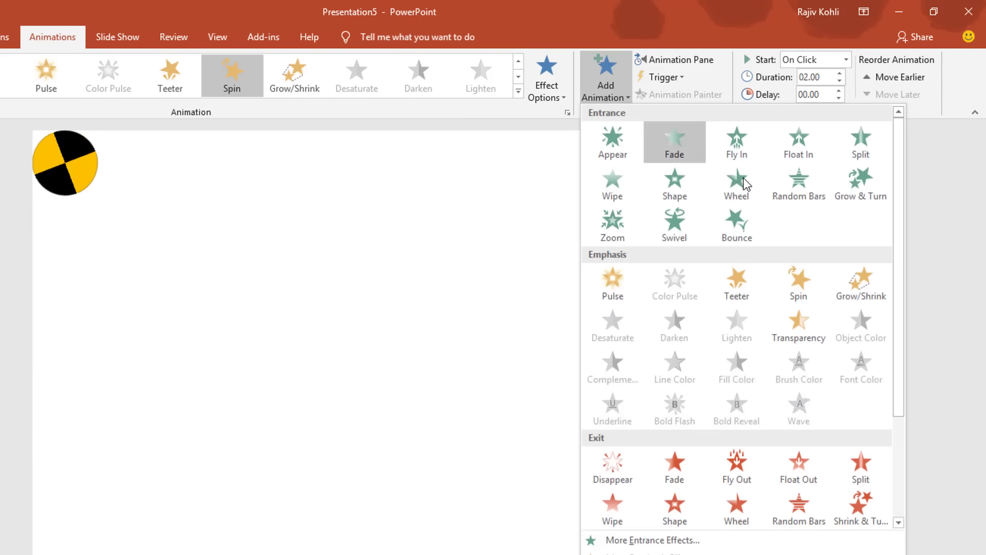
left_click(799, 284)
left_click(610, 87)
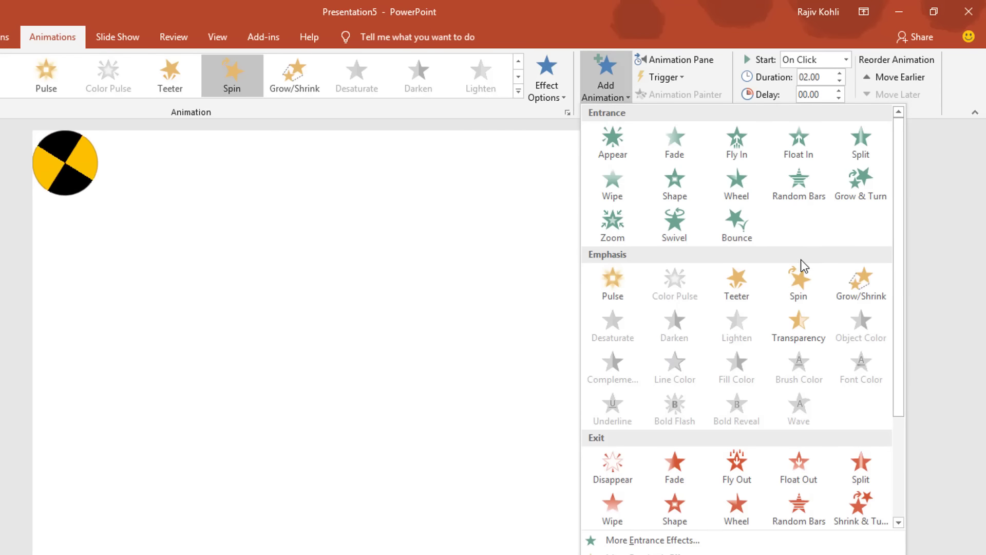
left_click(802, 284)
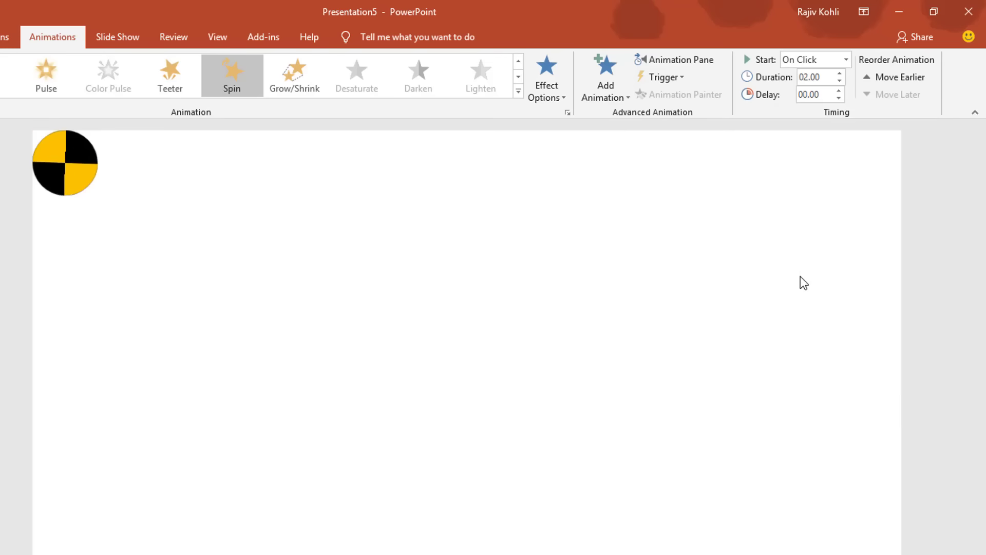
left_click(678, 60)
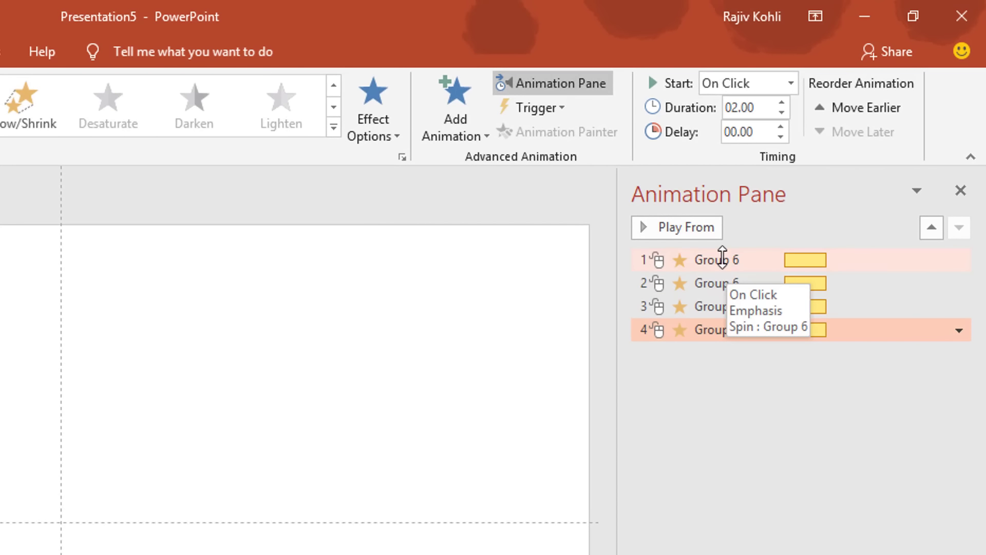
Set all four spins to start With Previous with a 00.50 duration
left_click(723, 260)
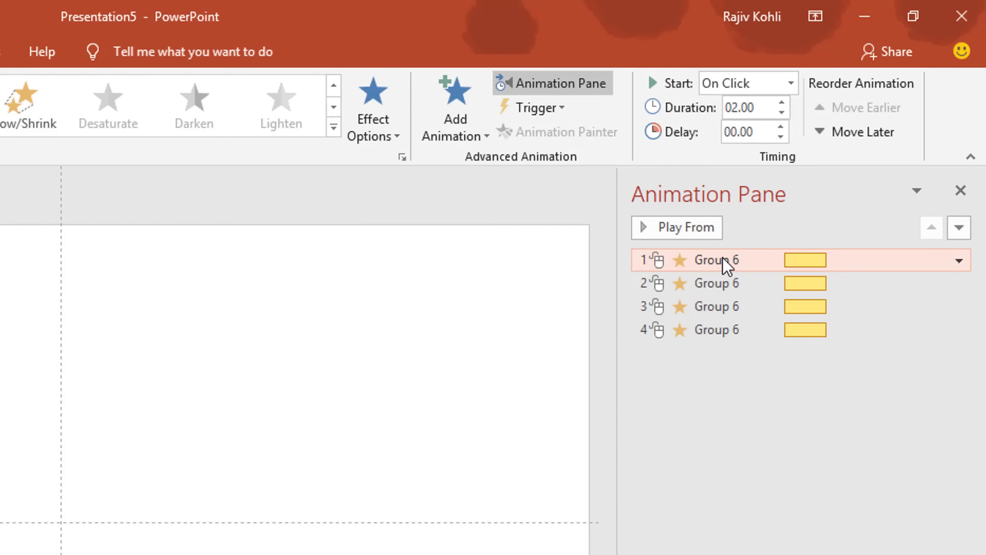
left_click_drag(723, 258, 716, 332)
left_click(716, 330, "shift")
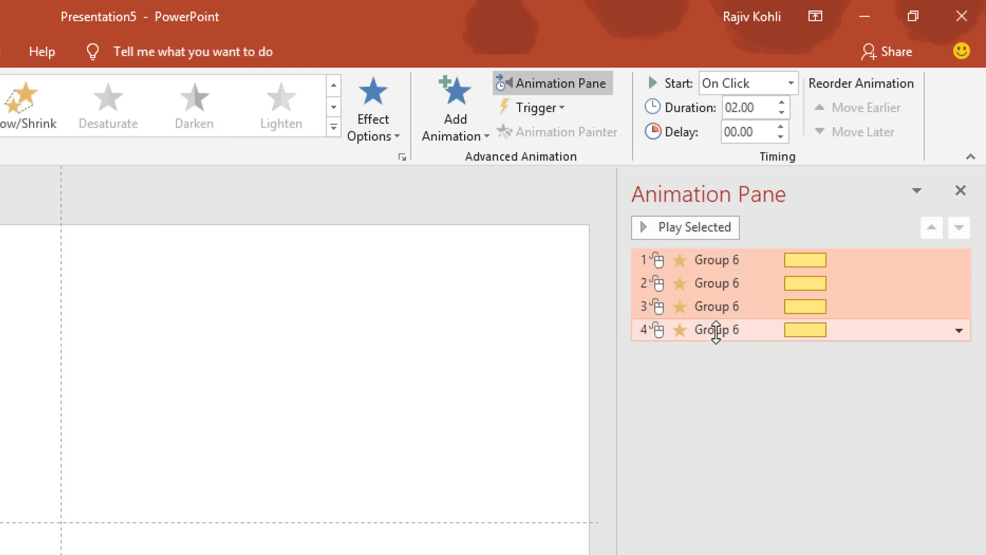
left_click(752, 90)
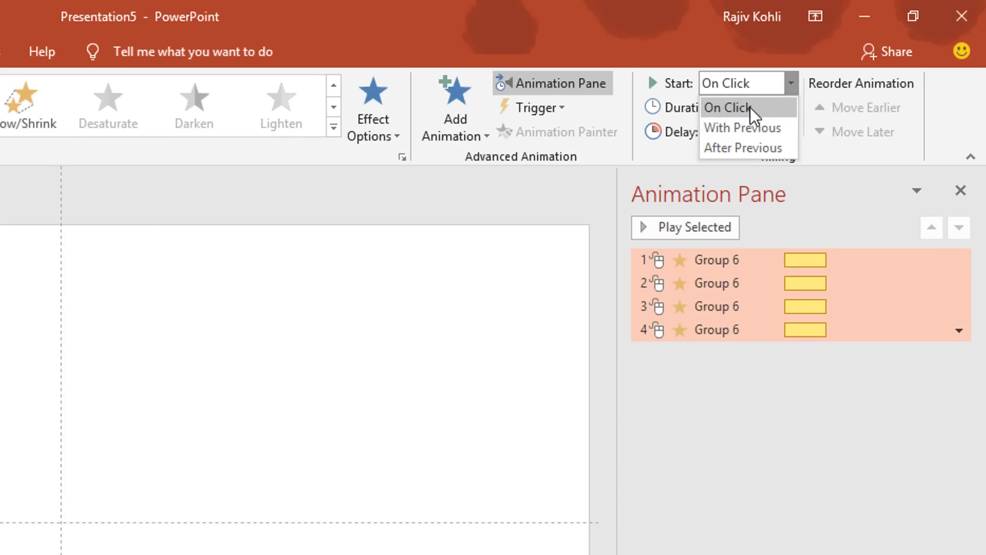
left_click(751, 128)
left_click(780, 113)
left_click(780, 113)
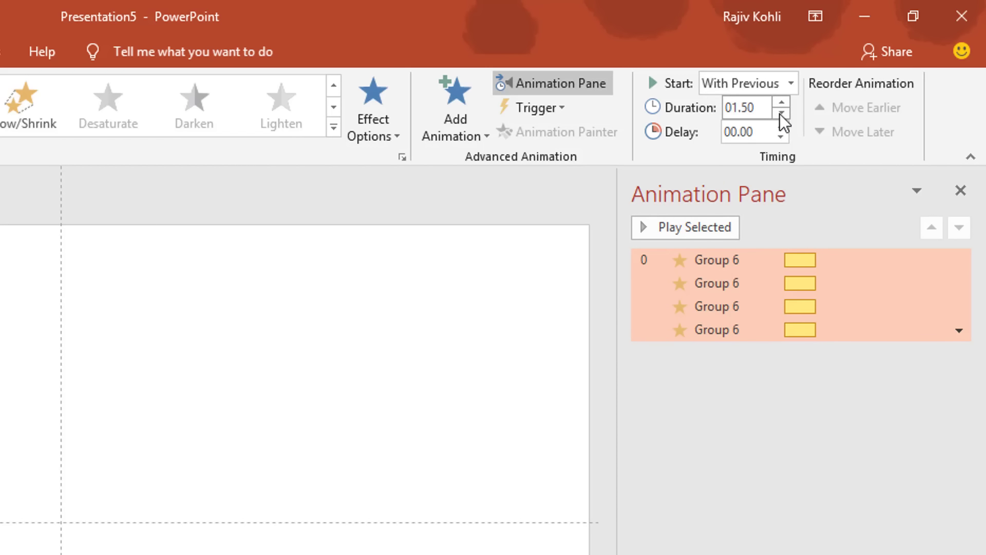
left_click(780, 113)
left_click(780, 113)
left_click(780, 113)
left_click(781, 114)
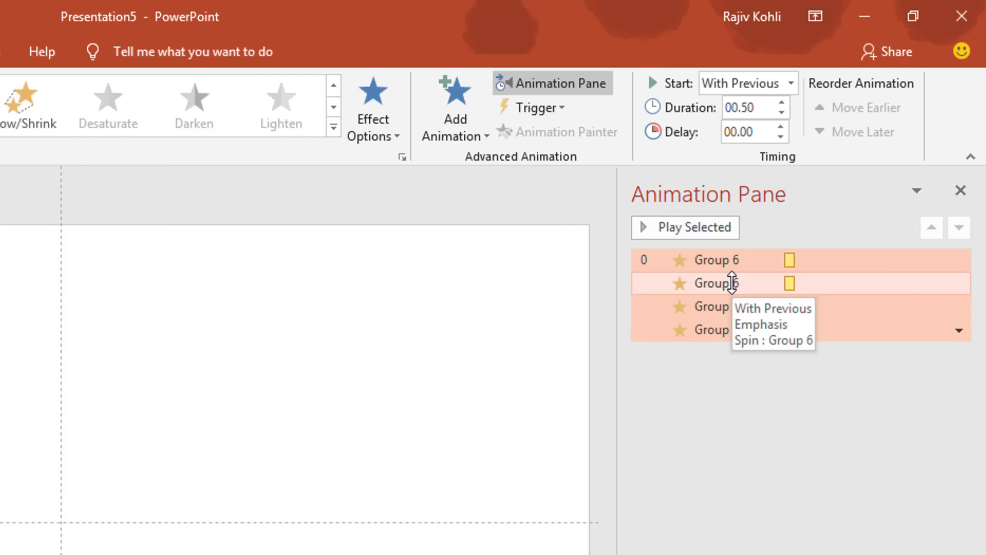
Change the spin amount in Effect Options to Quarter Spin (90° Clockwise)
right_click(731, 283)
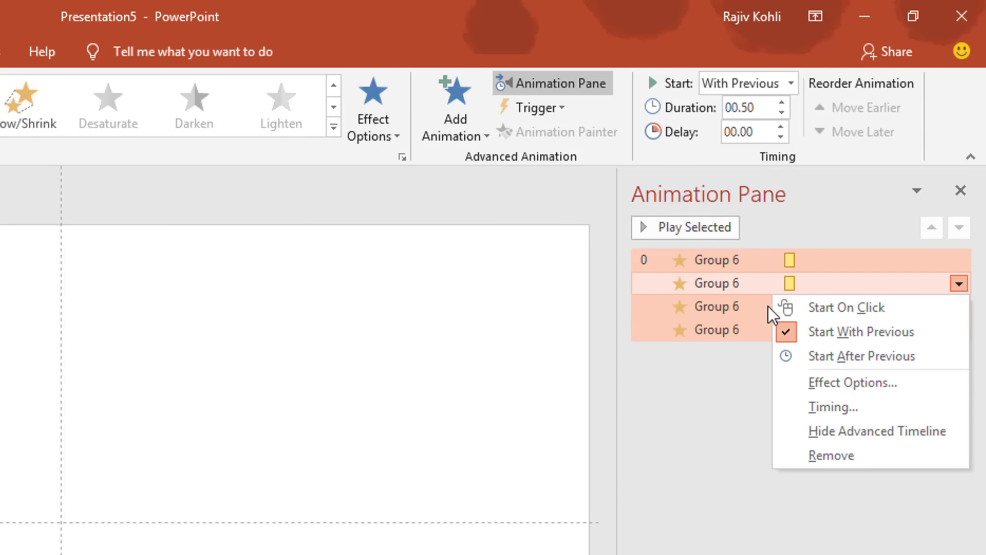
left_click(806, 381)
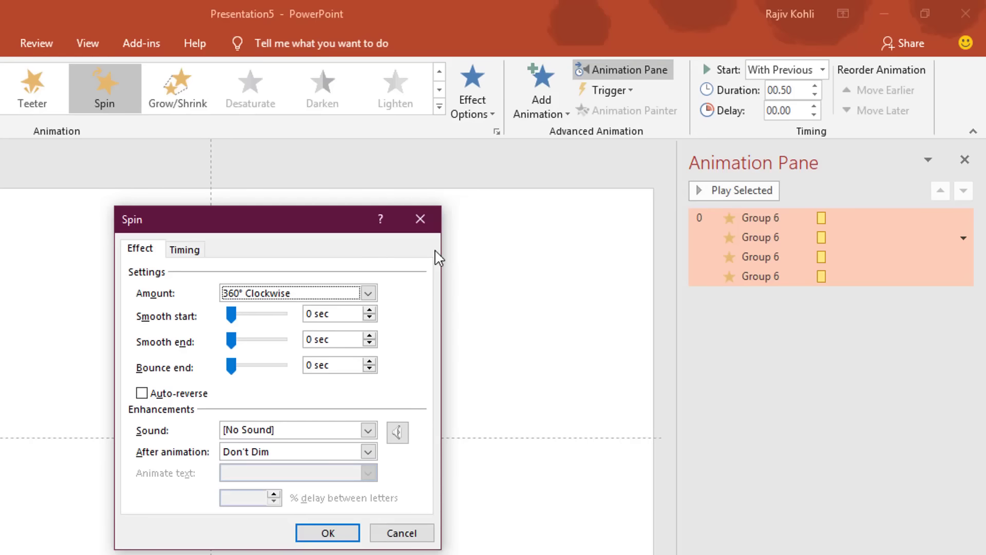
left_click(171, 350)
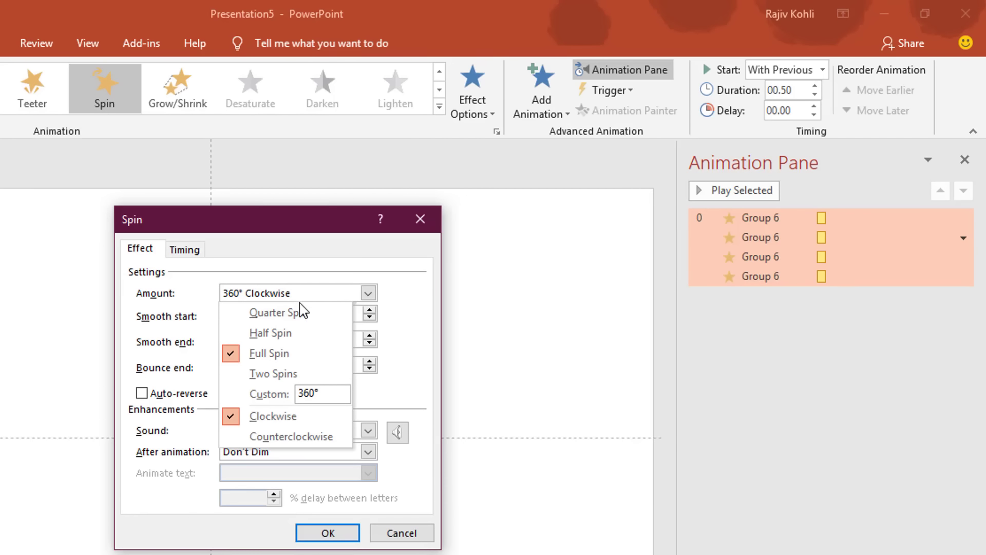
left_click(301, 312)
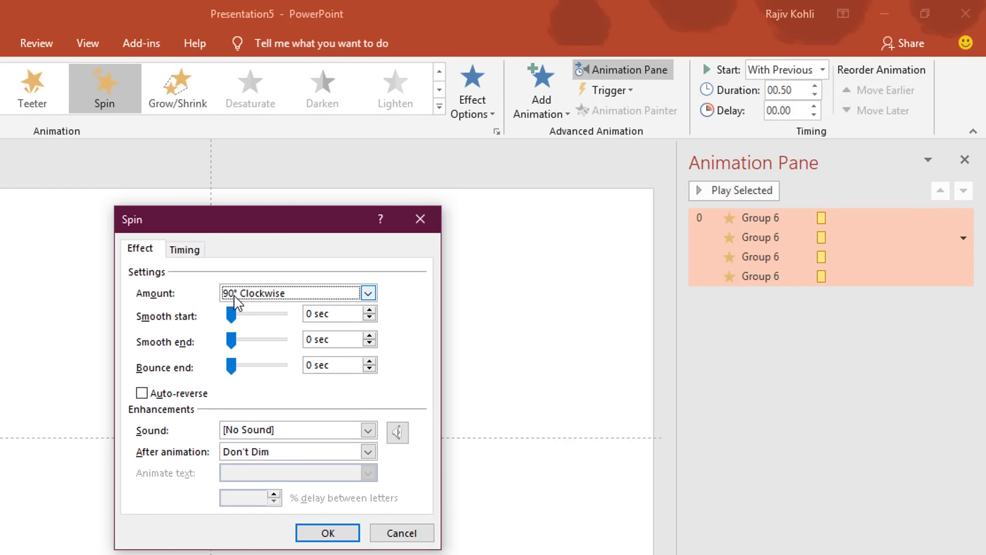
left_click(328, 533)
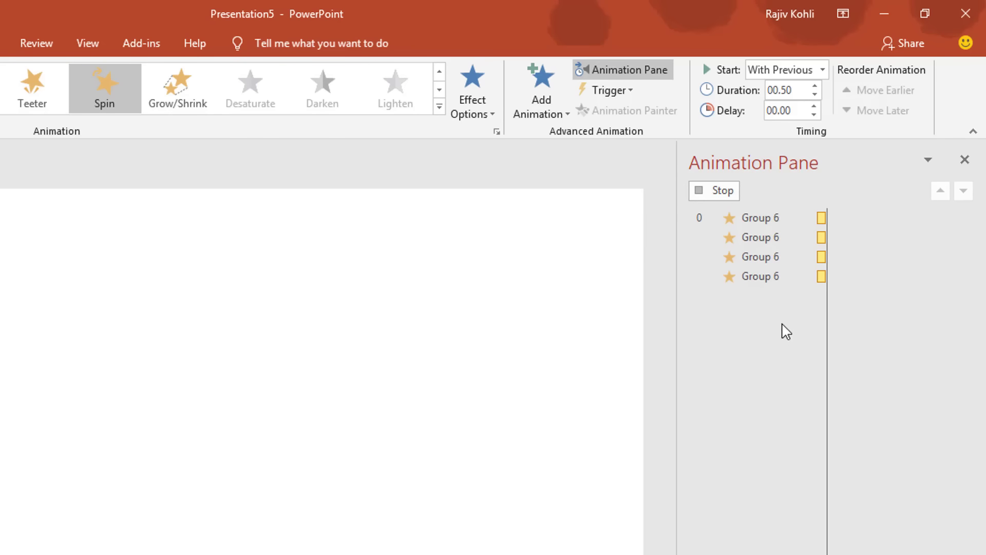
Select the four Group 6 spins, try After Previous, then revert the start setting
left_click(781, 238)
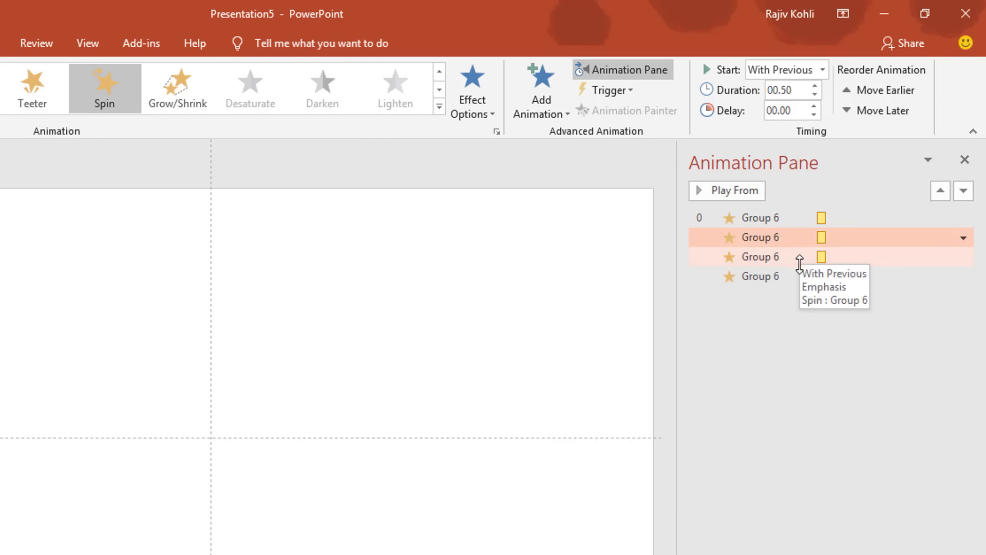
left_click(764, 218)
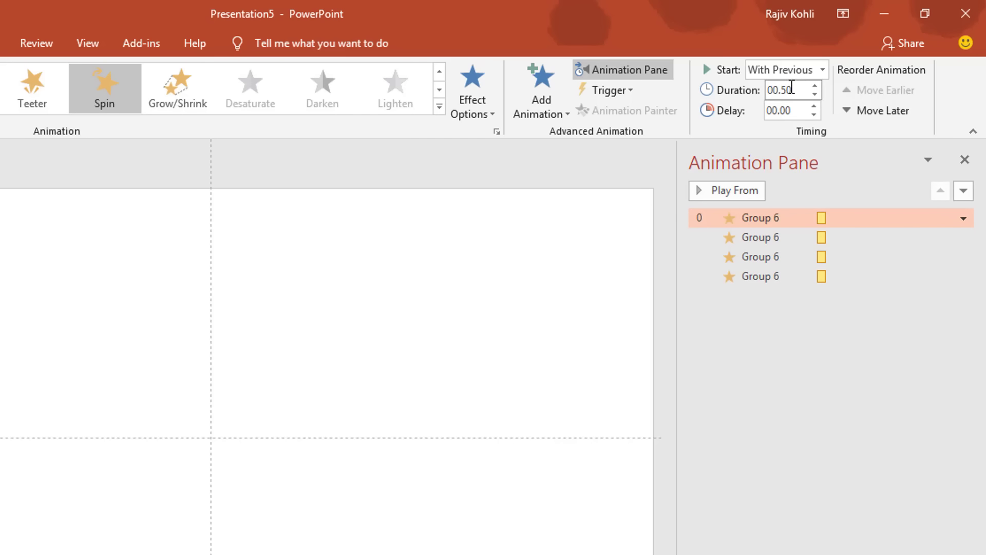
left_click(772, 276, "shift")
left_click(801, 69)
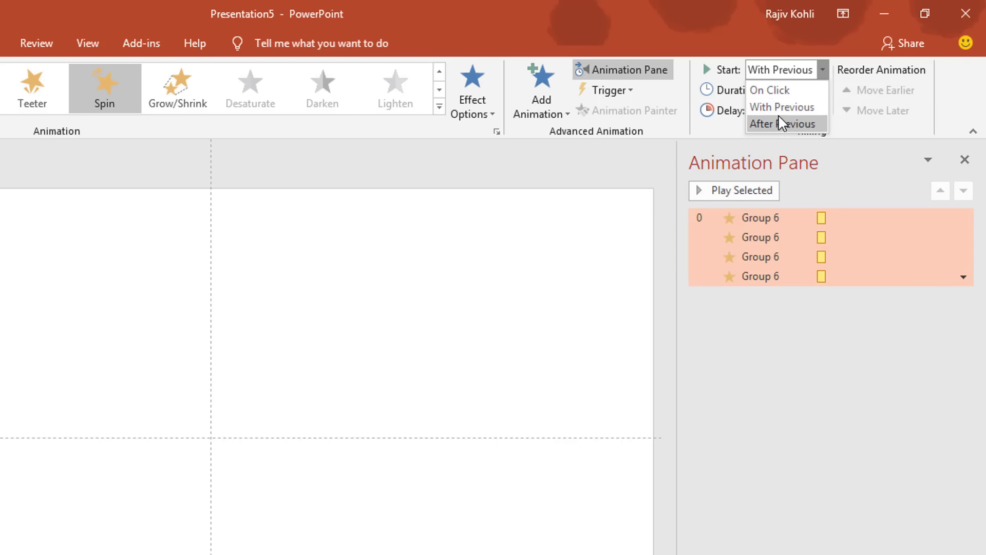
left_click(778, 120)
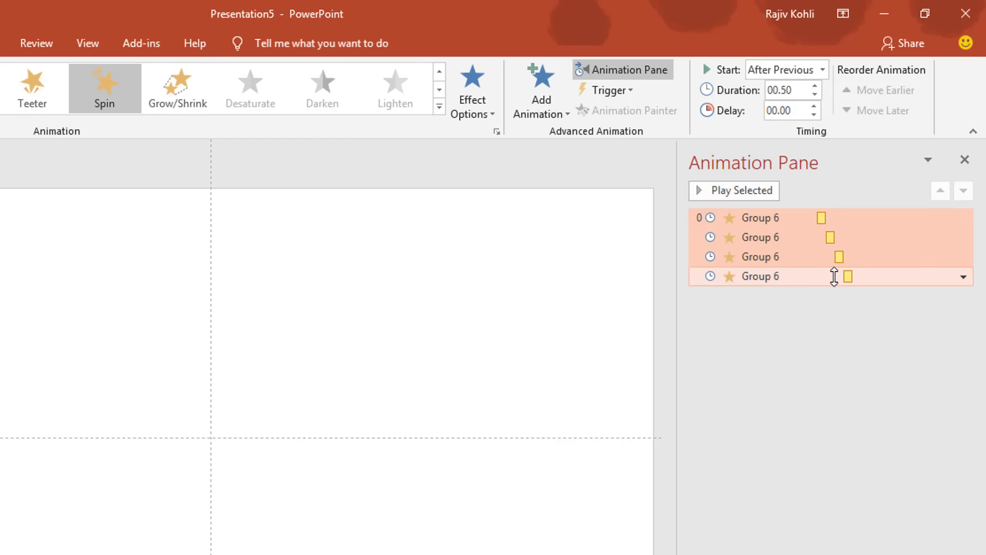
key("Up")
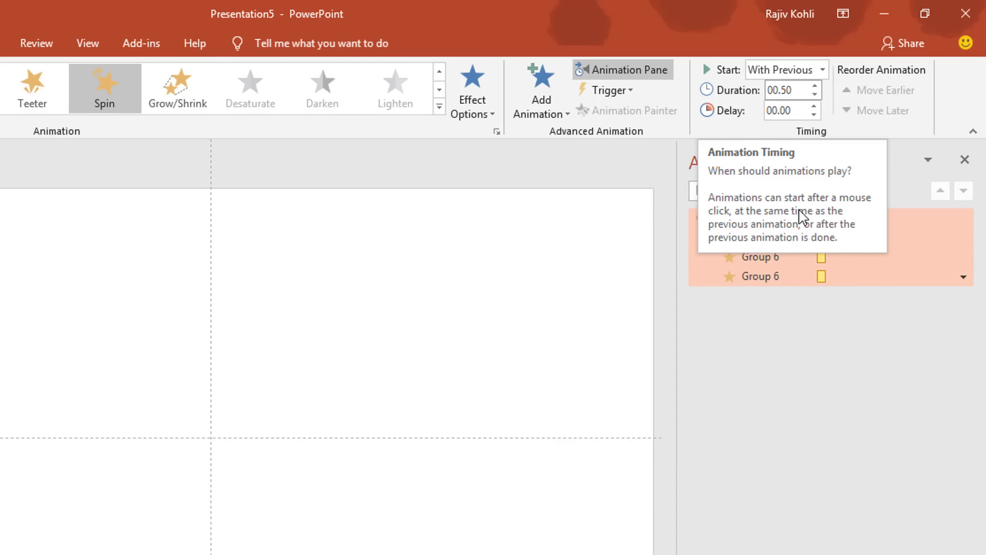
Give the second Group 6 spin a 00.75 delay
left_click(747, 237)
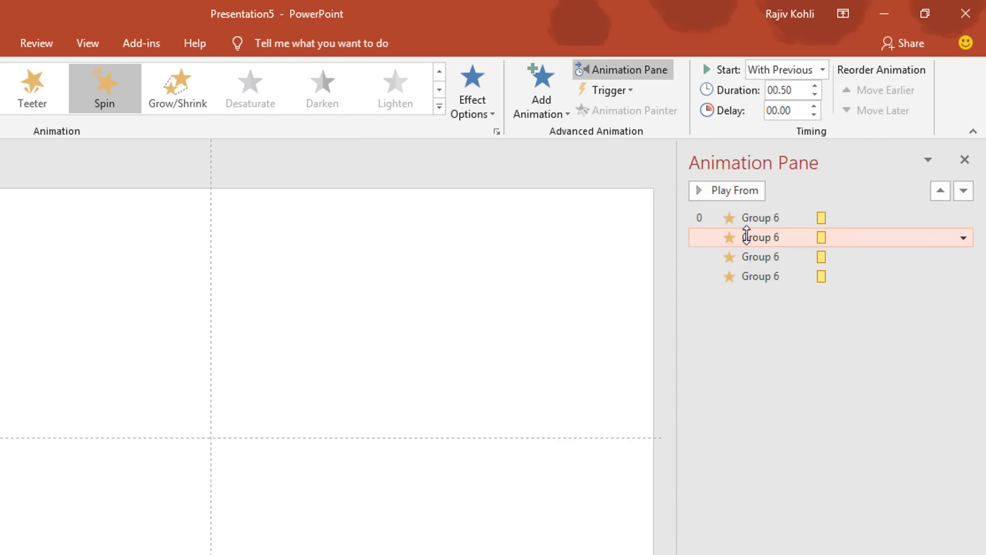
left_click(814, 106)
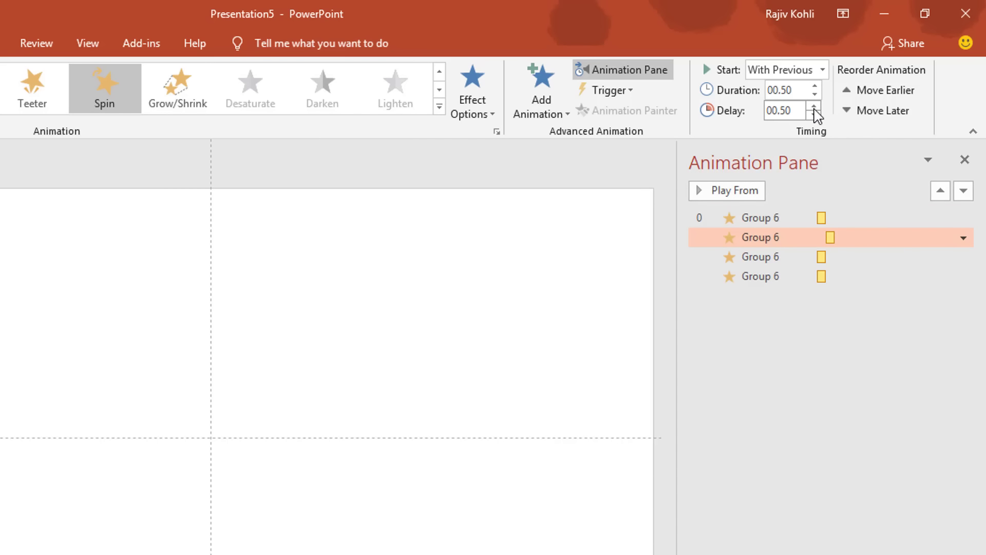
left_click(813, 218)
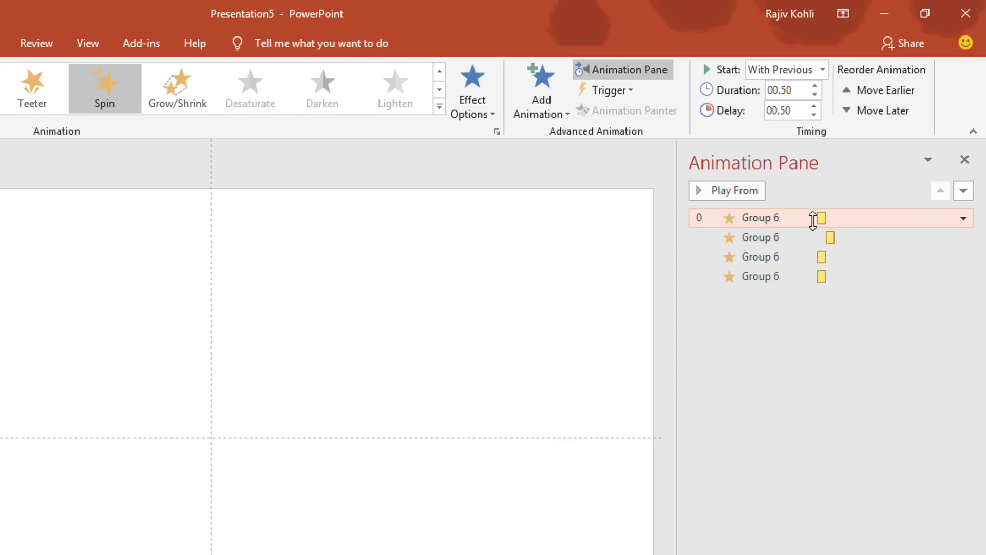
left_click(804, 237)
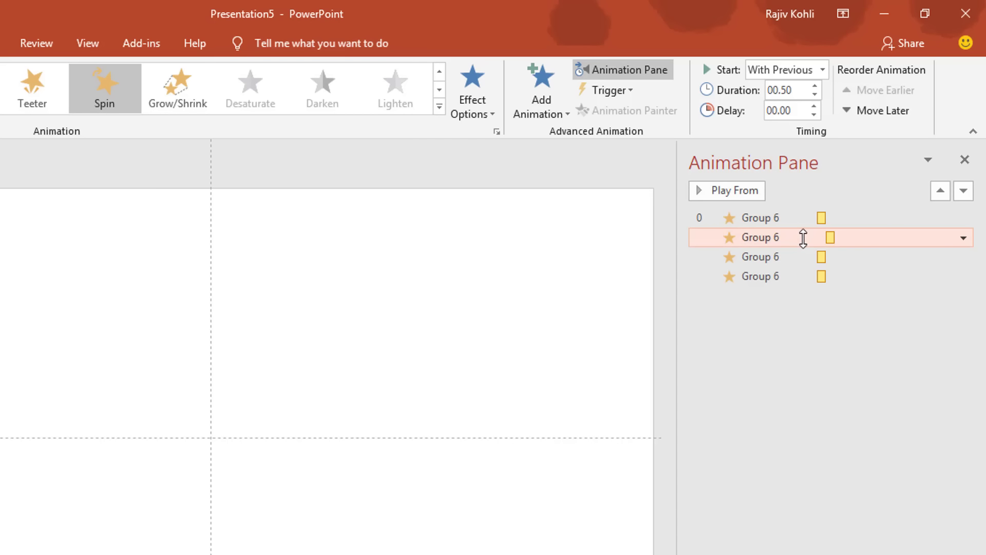
left_click_drag(828, 238, 832, 240)
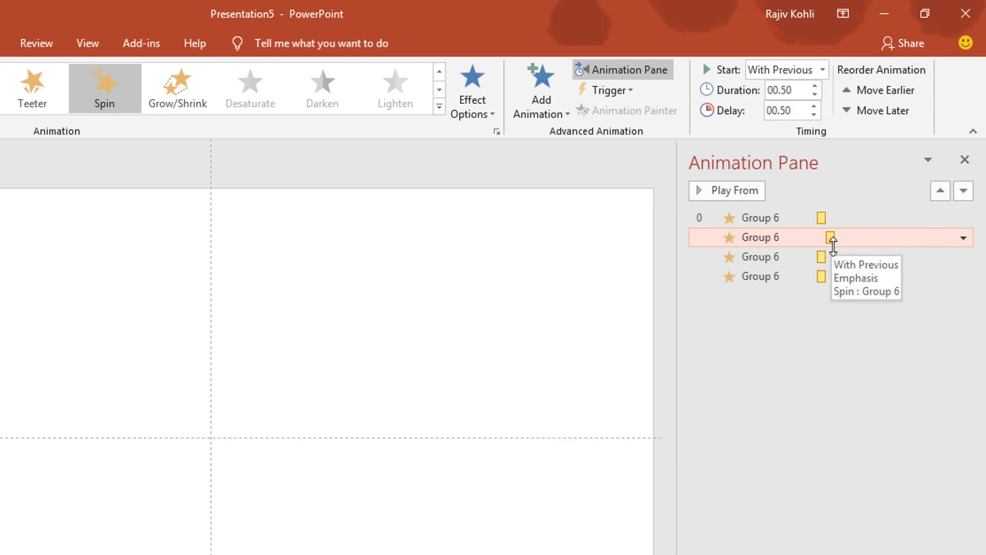
left_click(814, 106)
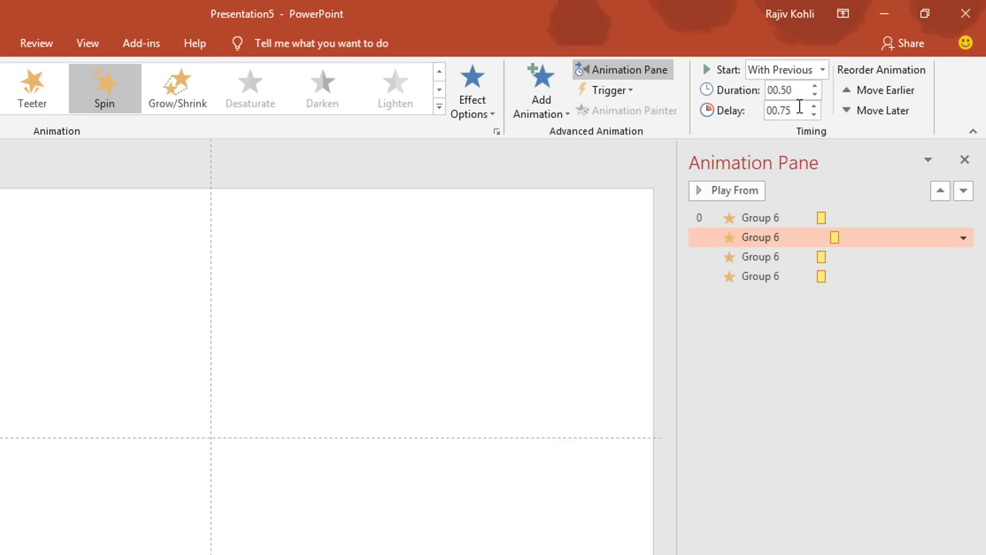
Set the third and fourth spins' delays to 01.50 and 02.25
left_click(810, 257)
left_click(814, 106)
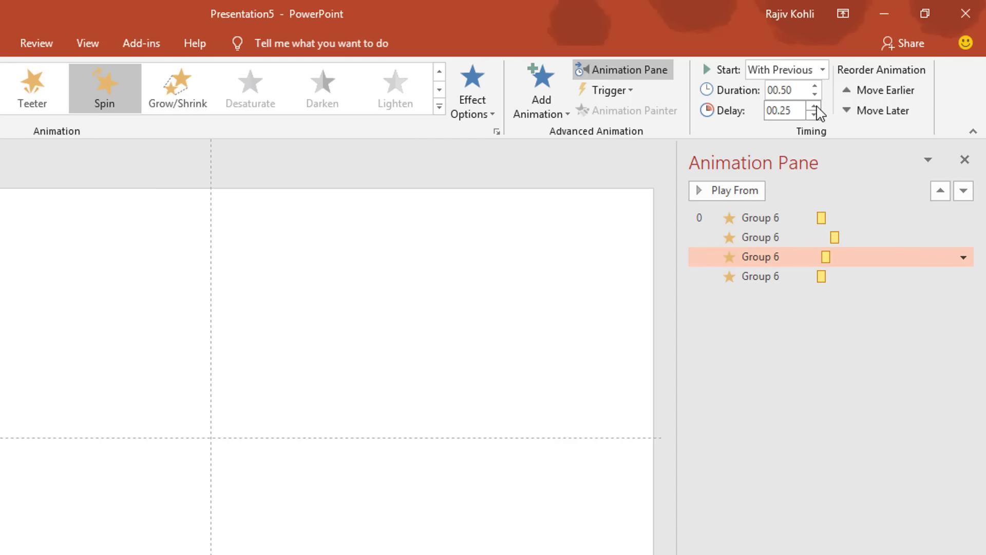
left_click(815, 106)
left_click(815, 106)
left_click(815, 105)
left_click(815, 106)
left_click(815, 106)
left_click(795, 276)
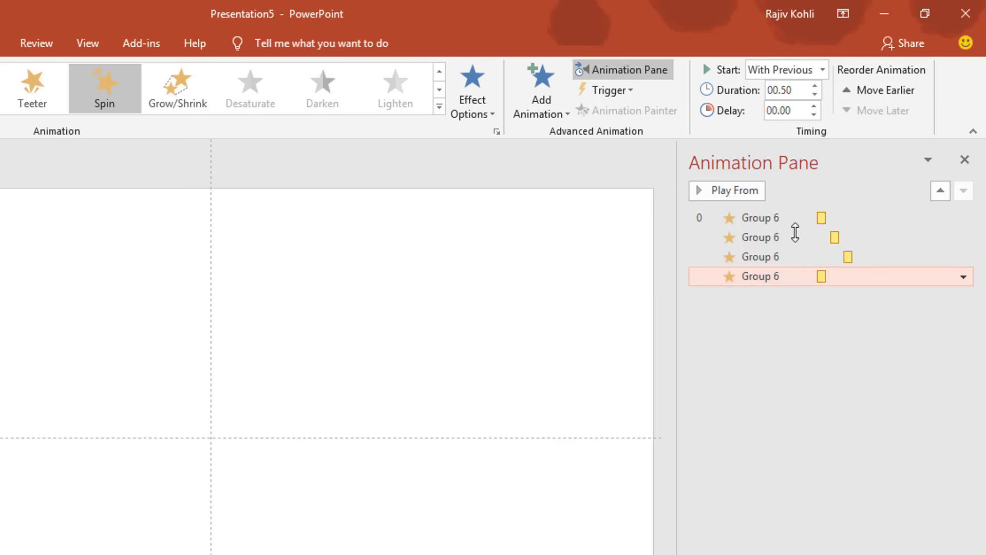
left_click(815, 105)
left_click(815, 106)
left_click(815, 106)
left_click(815, 106)
left_click(815, 106)
left_click(815, 106)
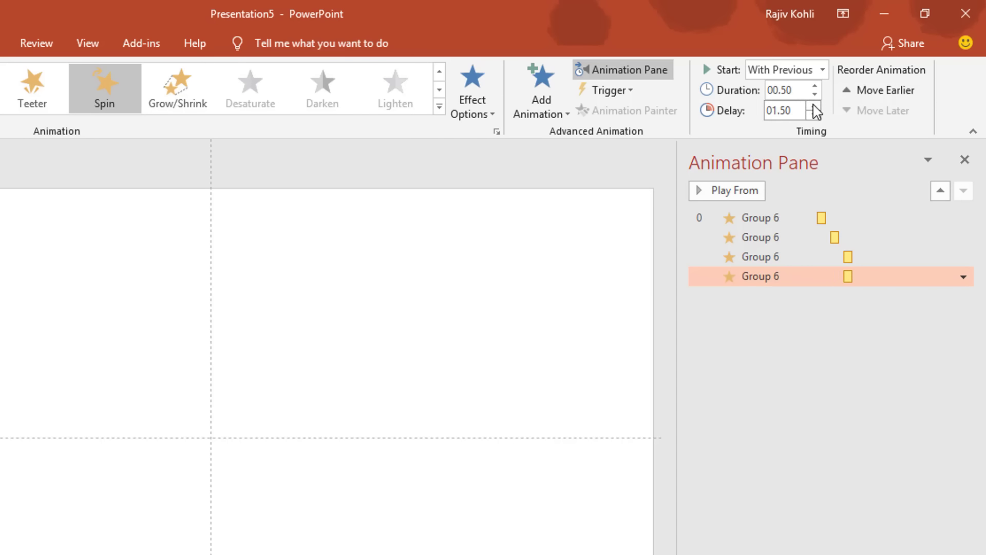
left_click(815, 106)
left_click(815, 106)
left_click(815, 105)
left_click(865, 278)
left_click(785, 114)
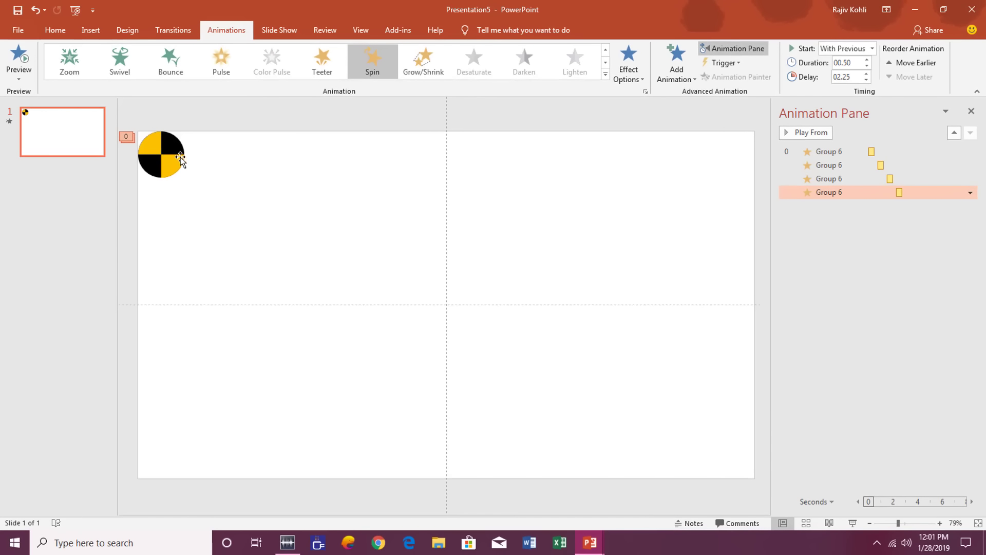
Copy the quarter-circle group to its right and flip the copy horizontally
left_click(163, 158)
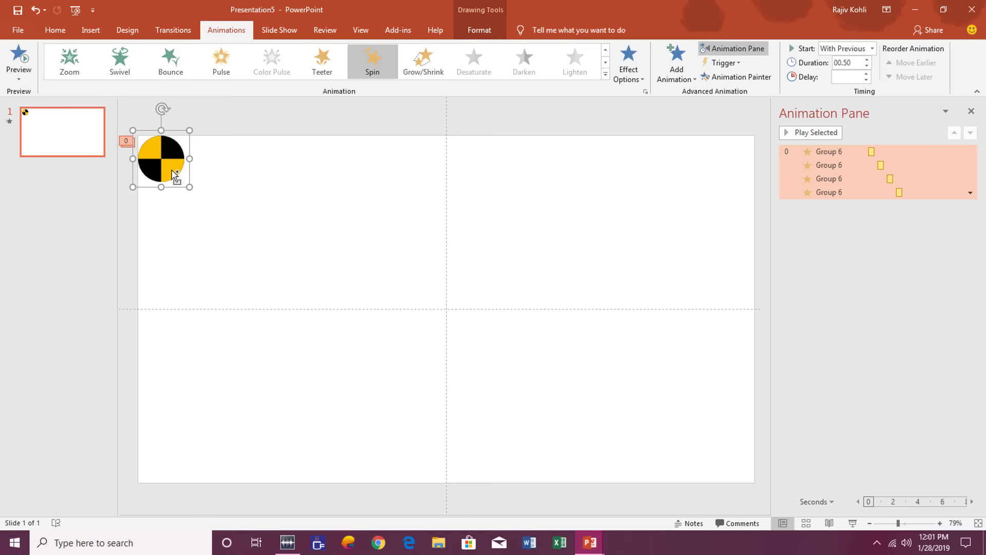
left_click_drag(172, 169, 211, 171)
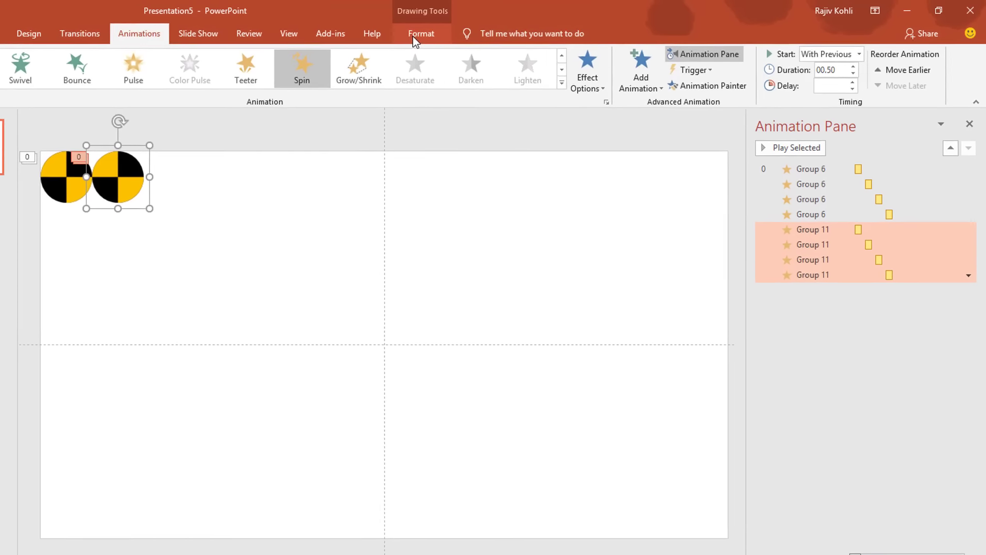
left_click(414, 36)
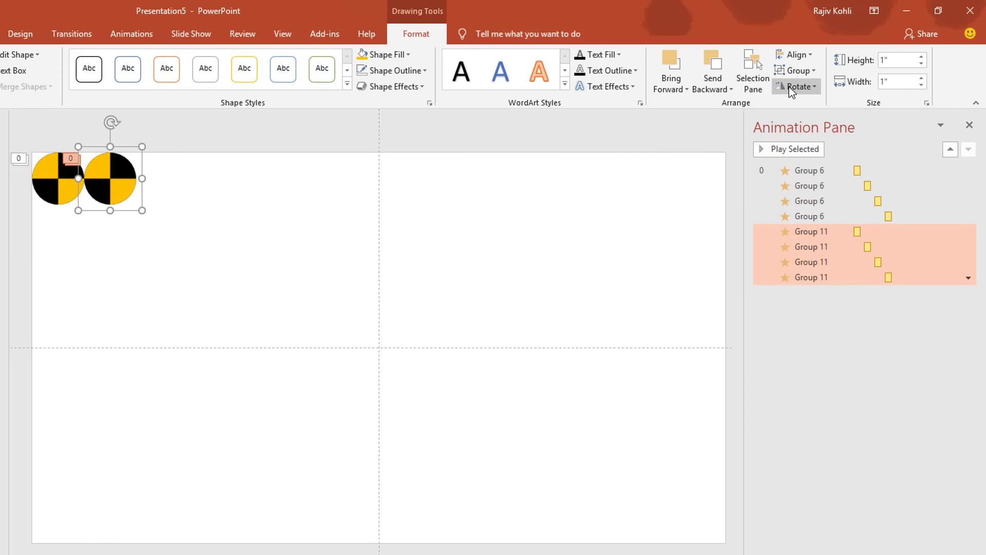
left_click(791, 91)
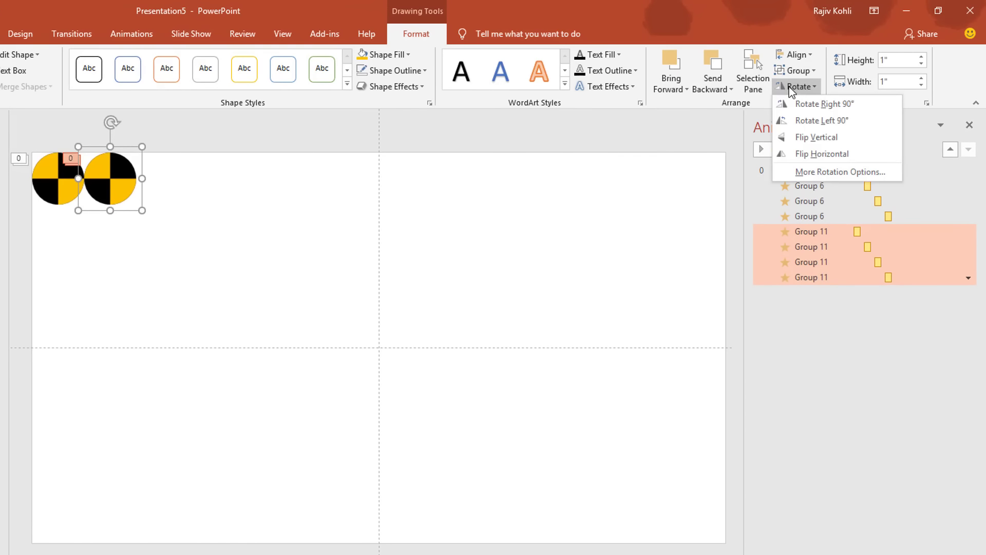
left_click(809, 154)
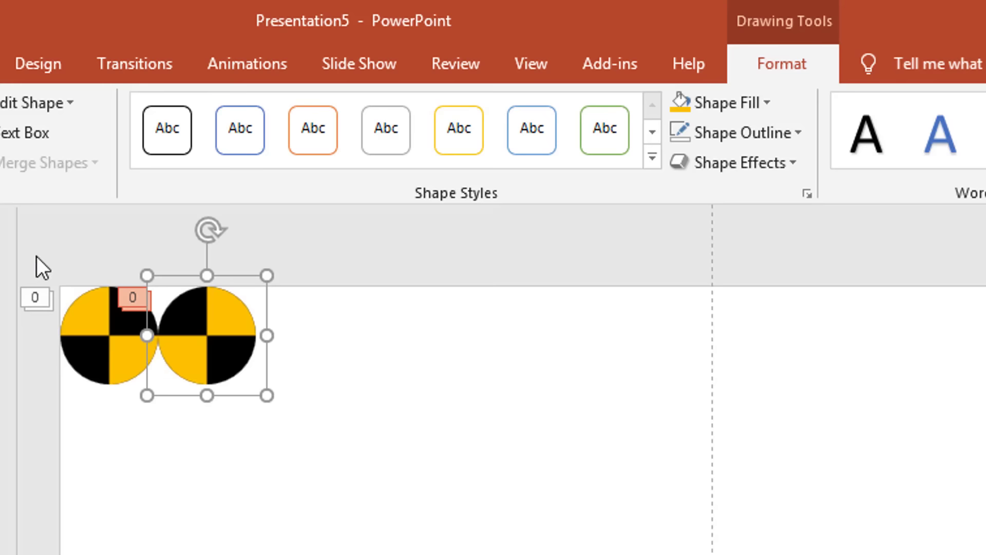
Duplicate the circle pair rightward with F4 until 14 circles span the top edge
left_click(54, 315)
left_click_drag(23, 242, 332, 421)
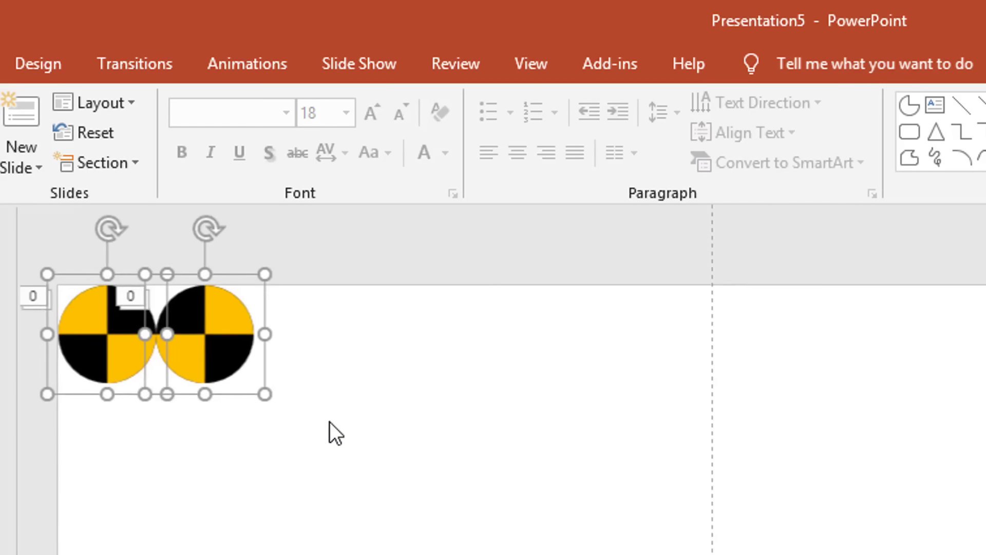
left_click_drag(215, 368, 394, 369)
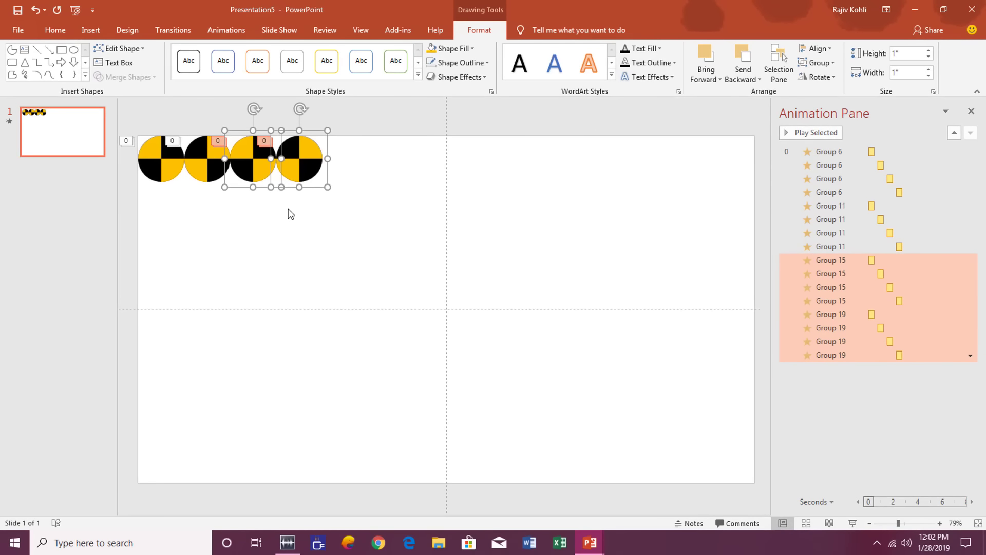
key("F4")
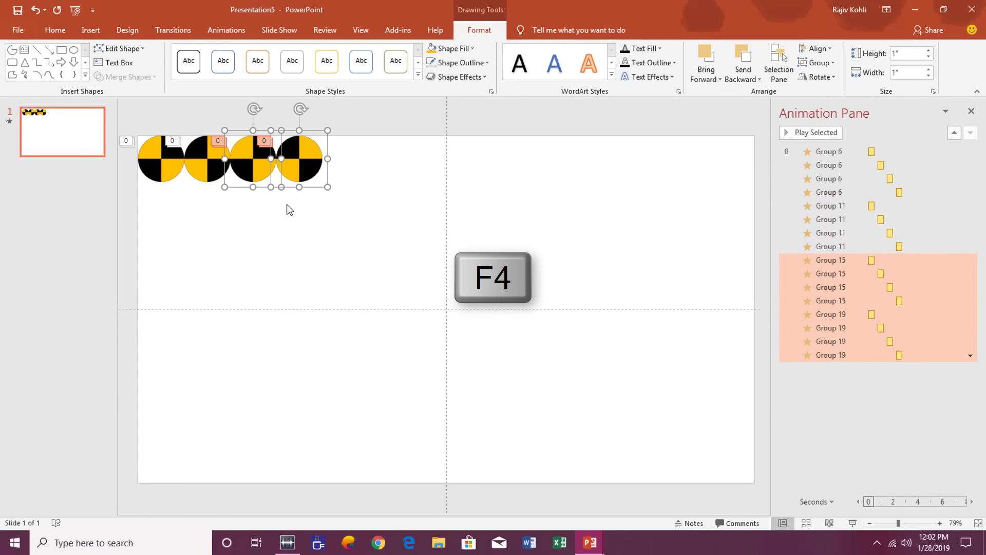
key("F4")
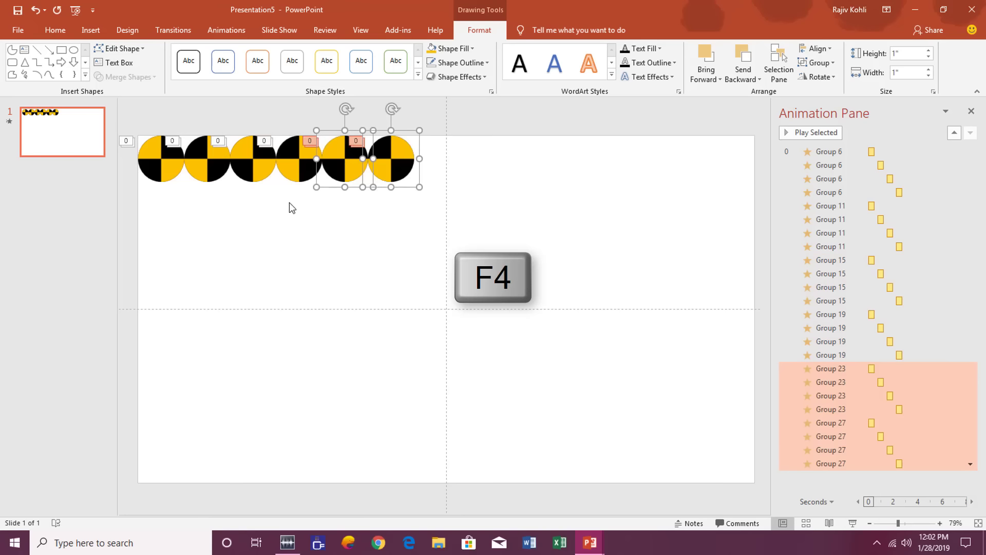
key("F4")
key("F4")
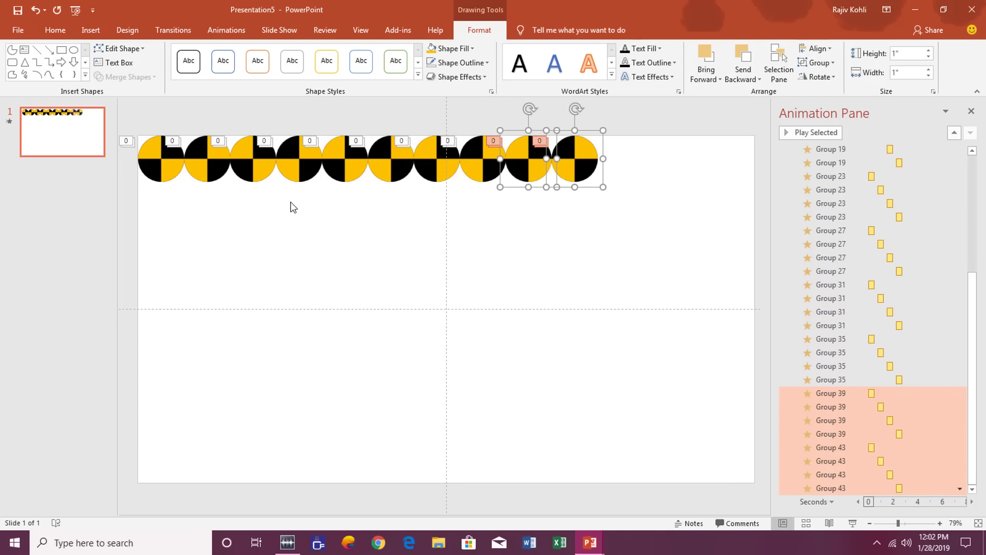
key("F4")
key("F4")
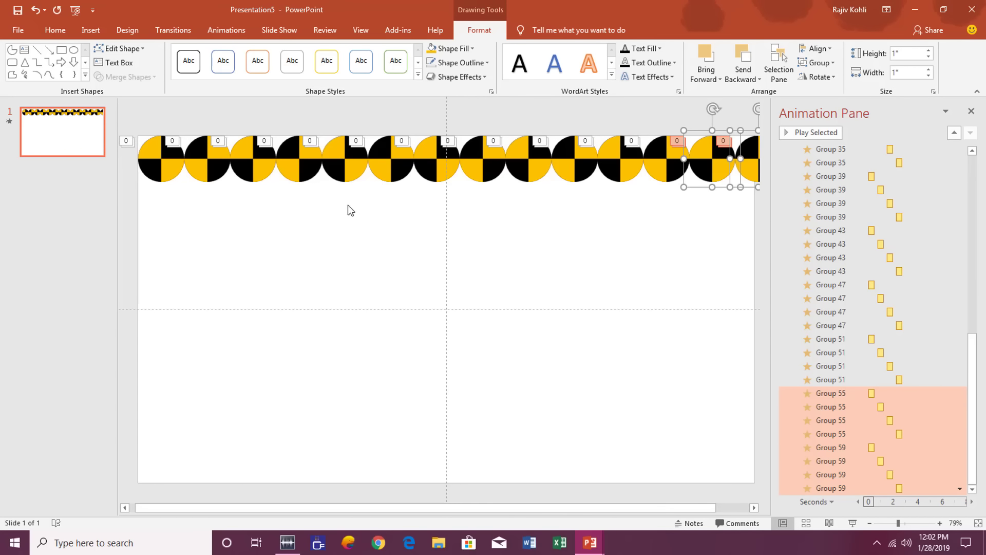
scroll(315, 196, "down", 2, "ctrl")
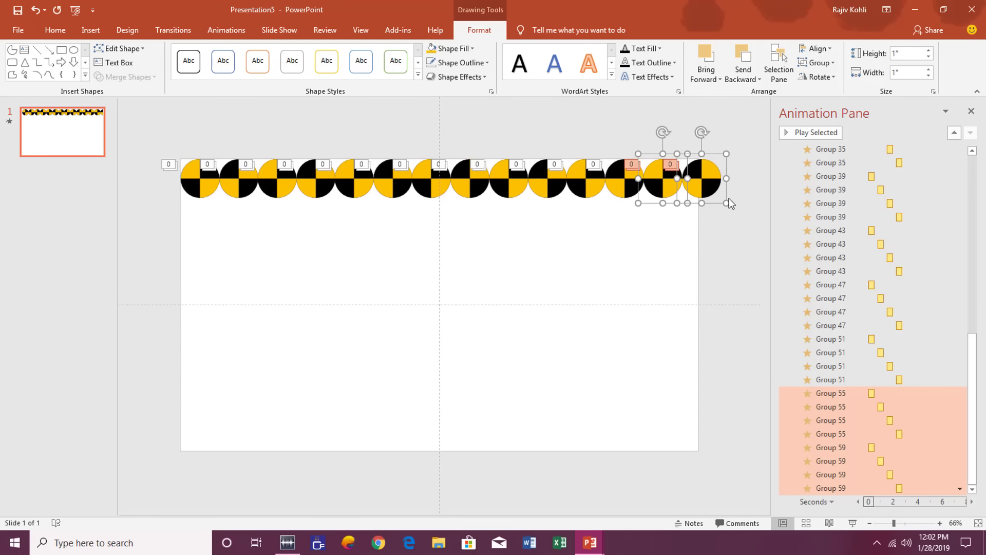
Copy the full circle row directly below the first and flip the copy vertically
key("ctrl+a")
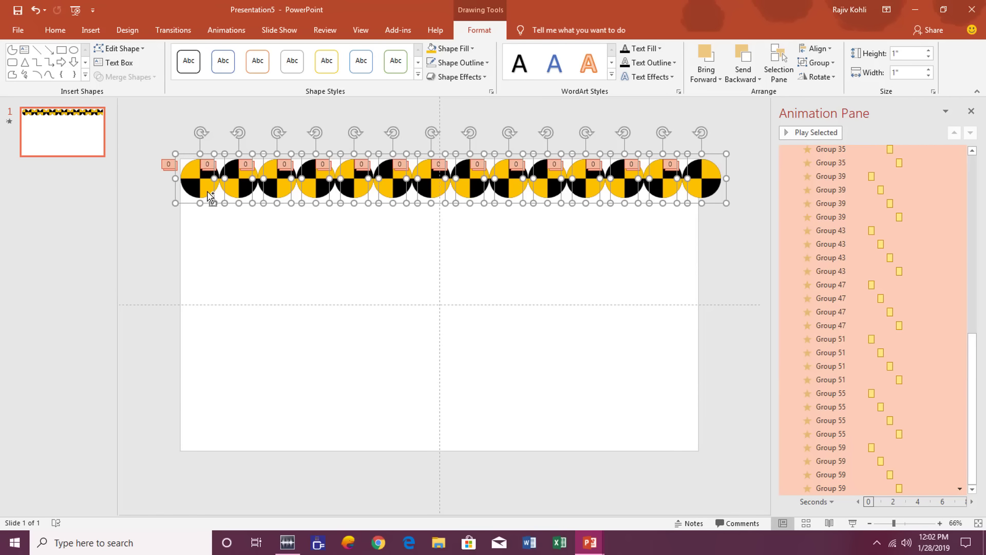
left_click_drag(206, 189, 210, 228, "ctrl")
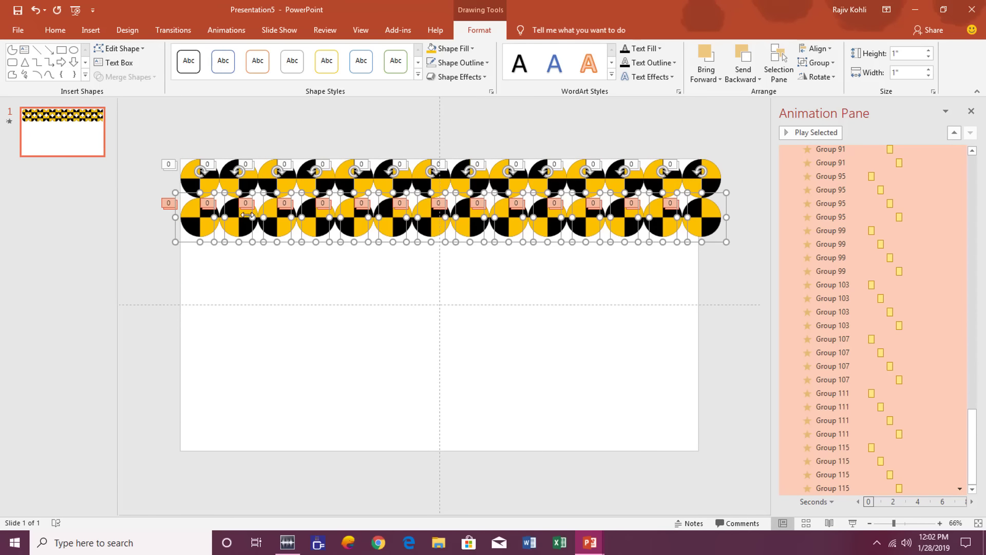
left_click(818, 77)
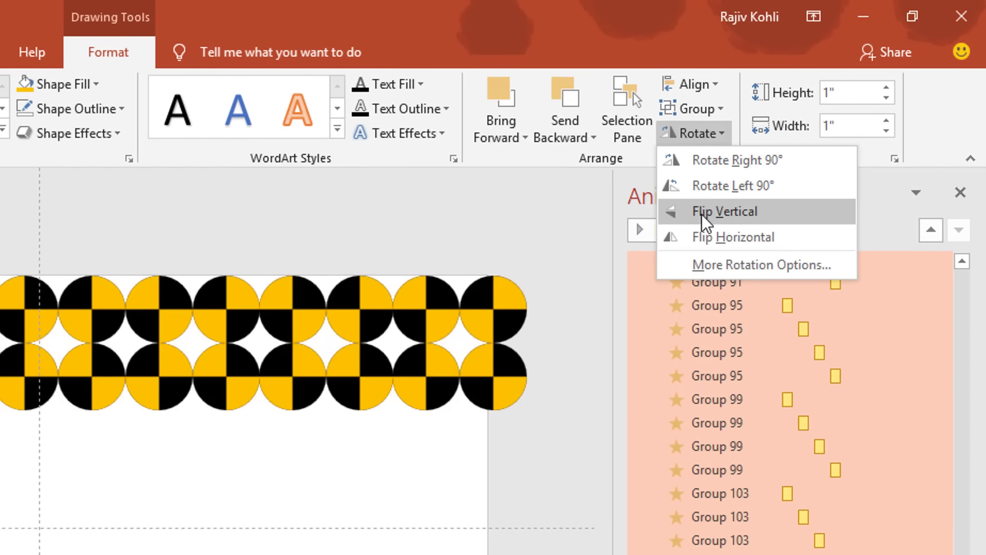
left_click(701, 214)
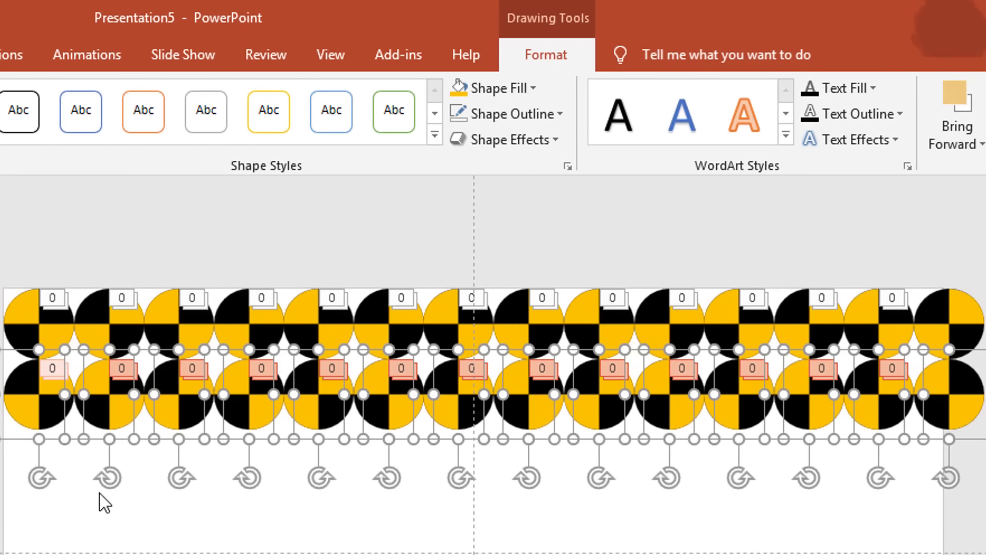
left_click(100, 494)
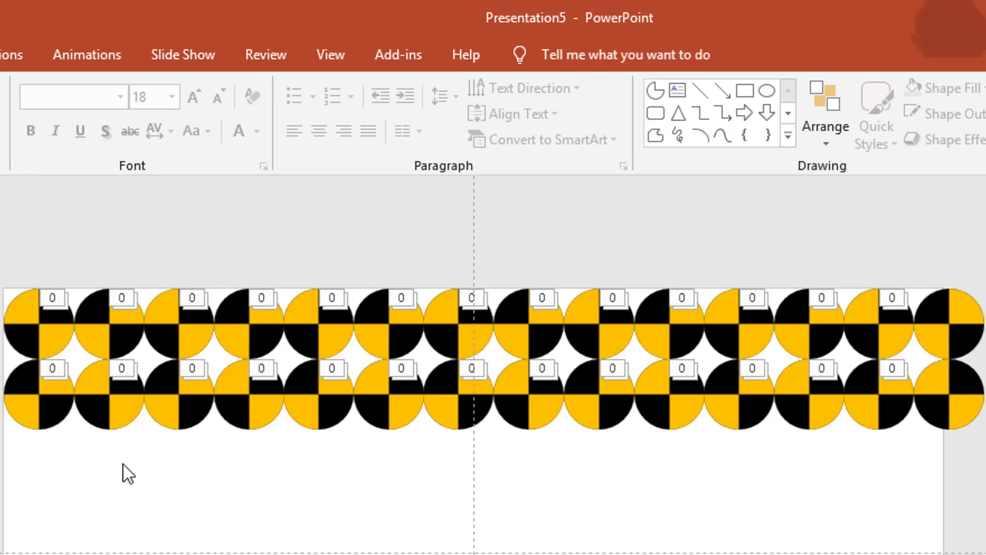
Copy both circle rows downward and repeat with F4 until eight rows fill the slide
key("ctrl+a")
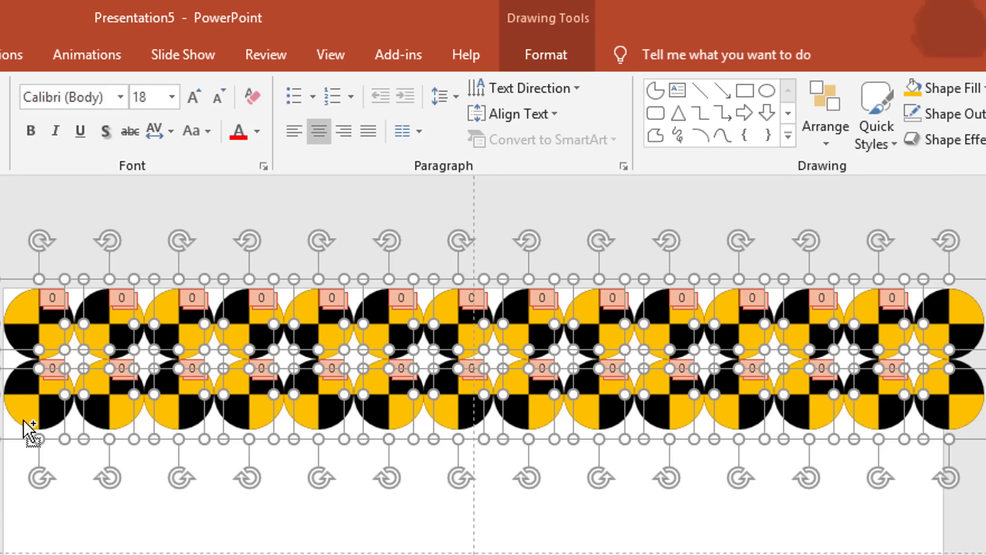
left_click_drag(22, 409, 31, 552)
key("F4")
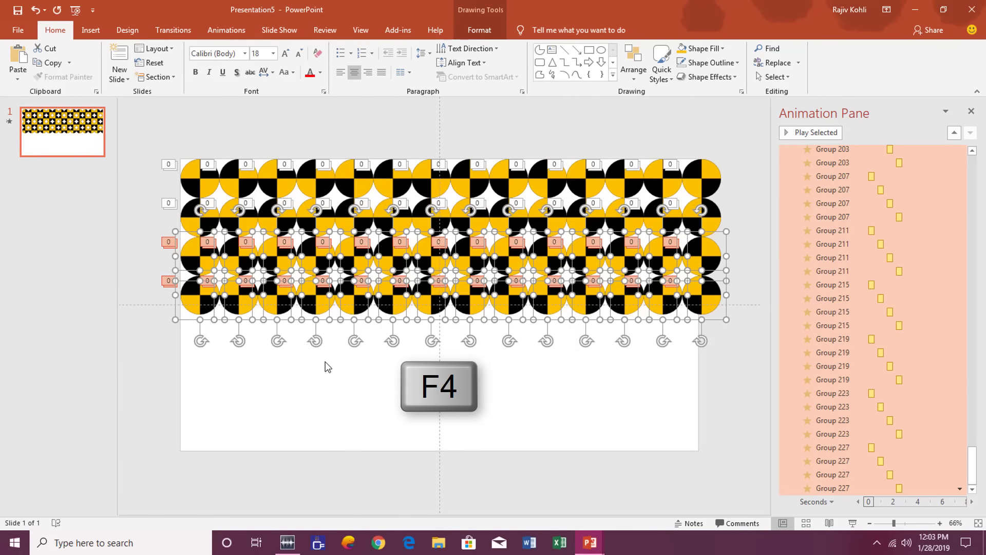
key("F4")
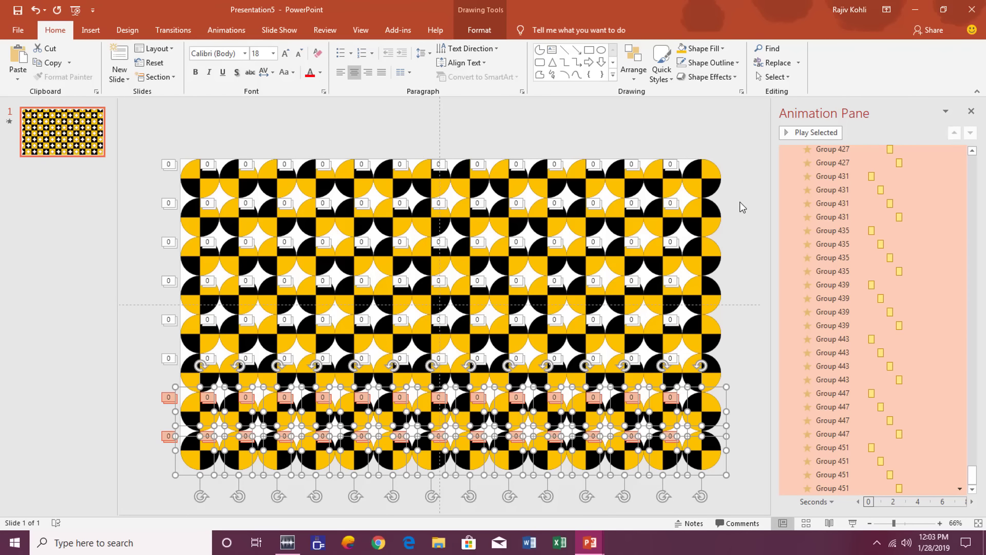
left_click(740, 201)
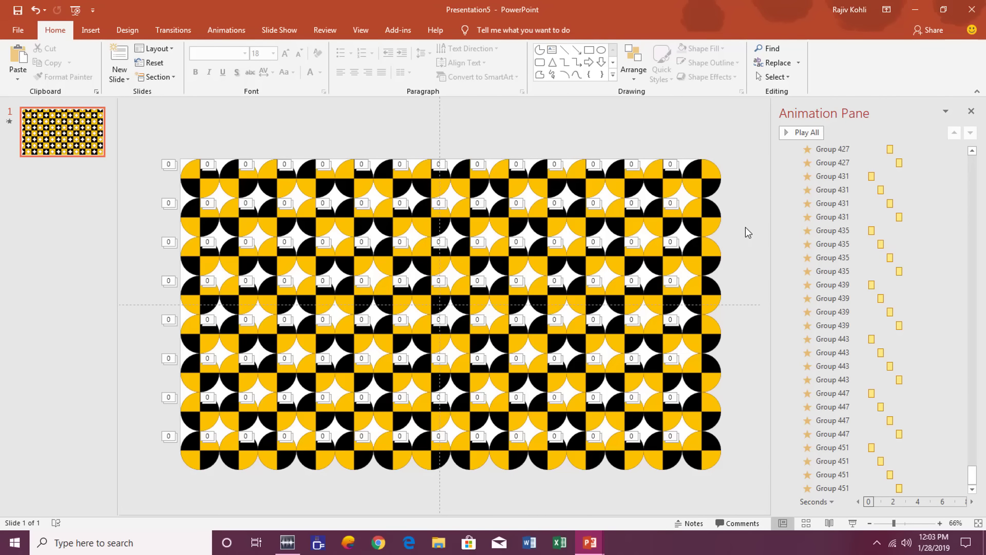
Give the slide background a solid black fill through Format Background
right_click(748, 199)
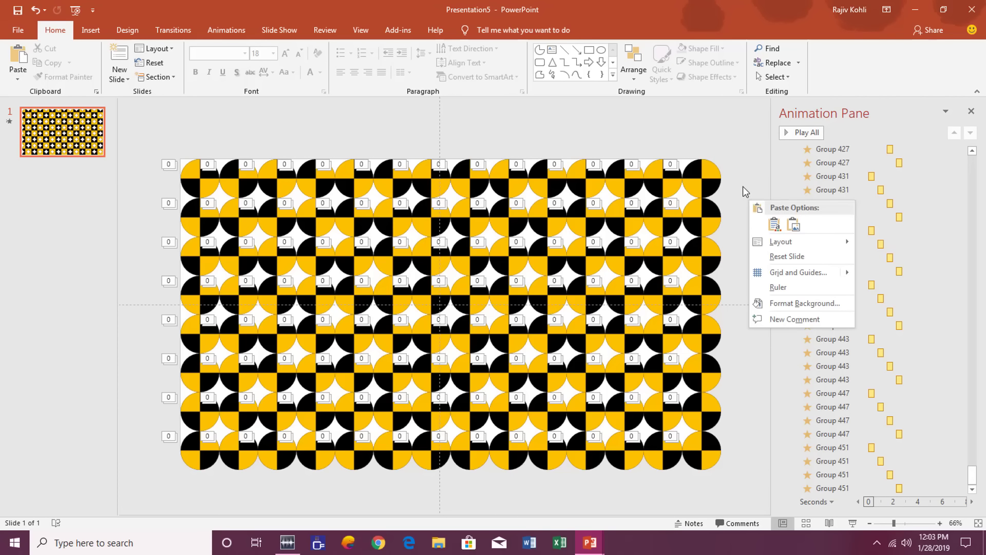
left_click(794, 304)
left_click(952, 258)
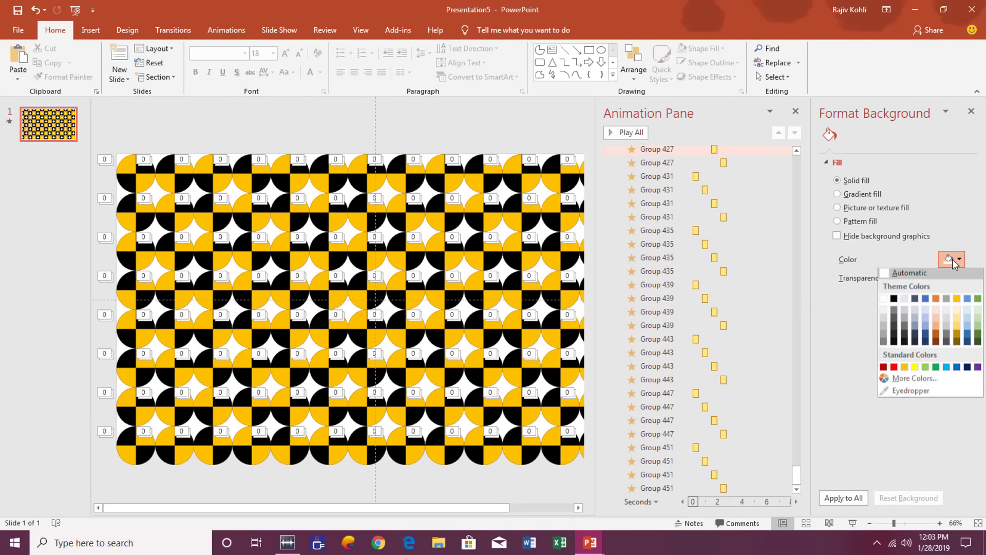
left_click(894, 300)
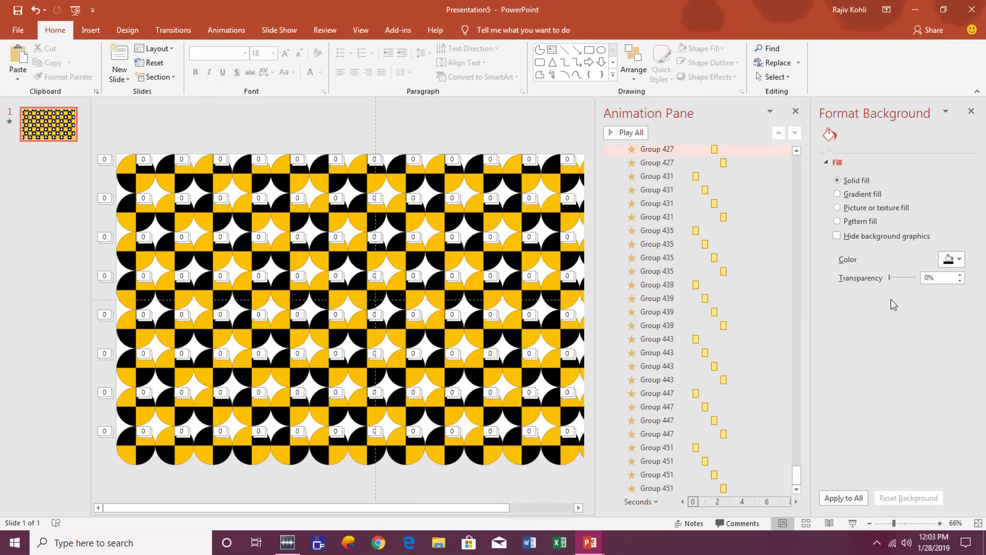
left_click(971, 111)
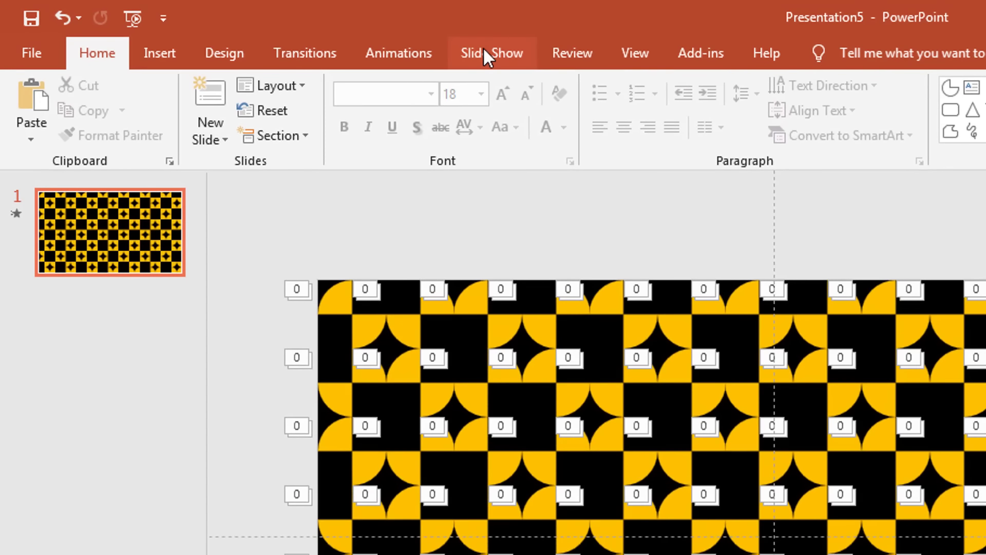
Tick Loop continuously until 'Esc' in the Set Up Slide Show options
left_click(483, 47)
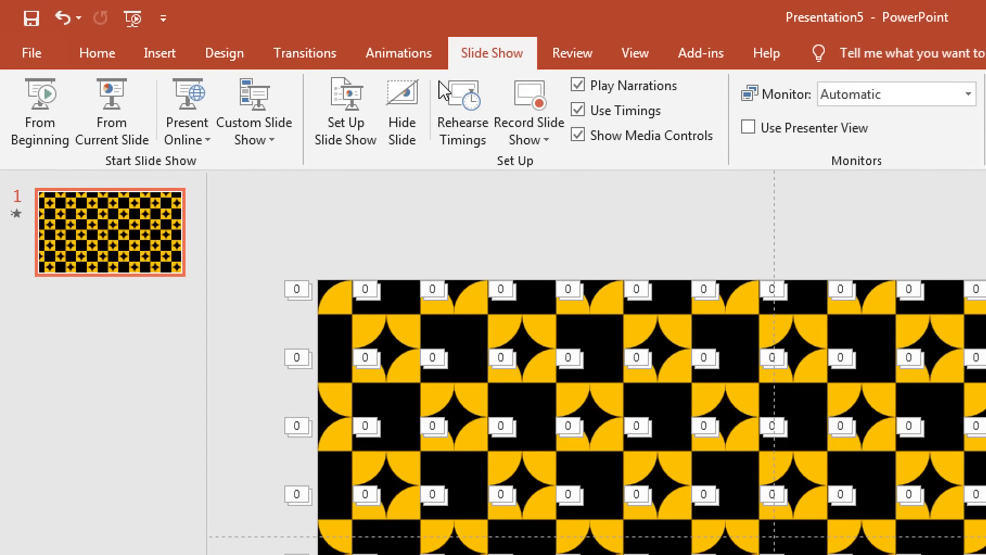
left_click(355, 116)
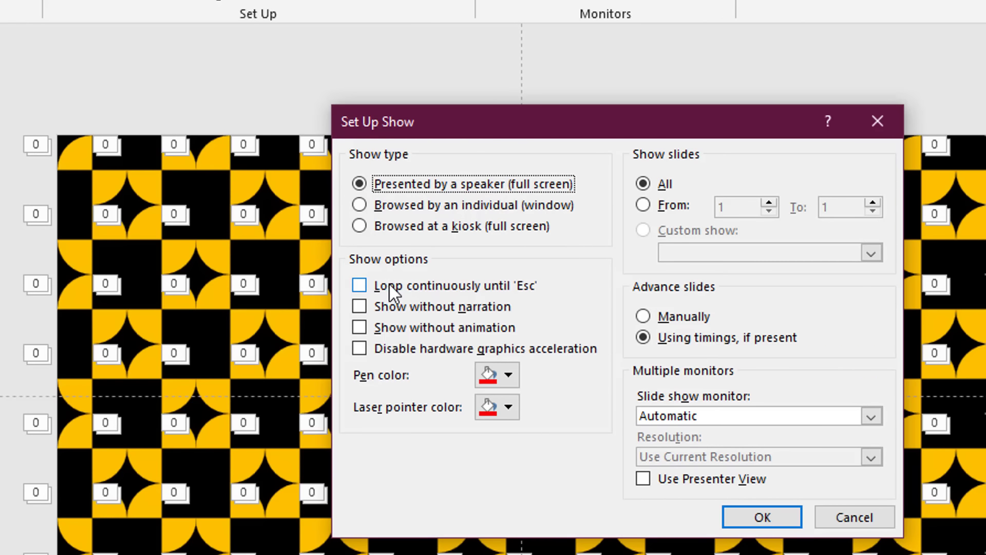
left_click(390, 287)
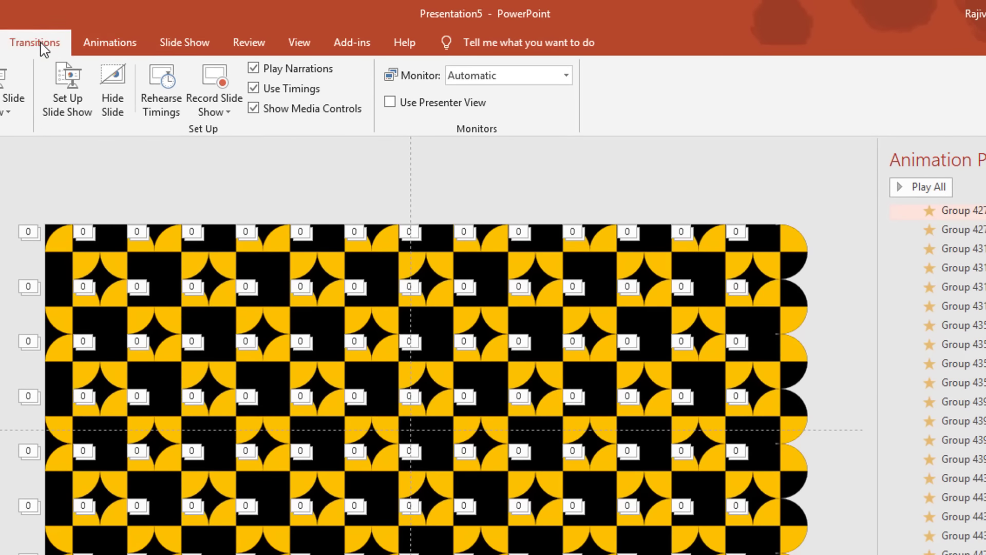
Turn off On Mouse Click and set the slide to advance After 00:03.00
left_click(46, 28)
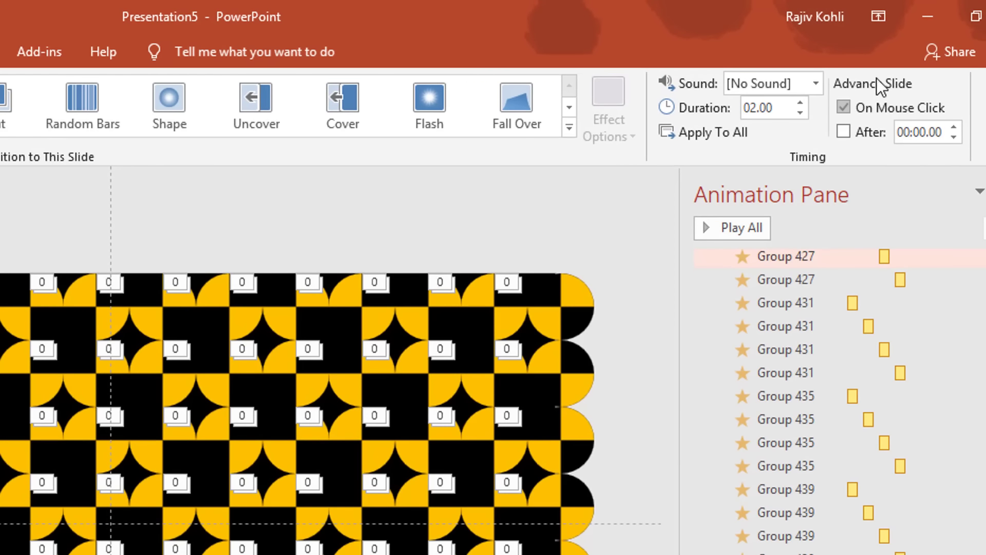
left_click(865, 113)
left_click(855, 137)
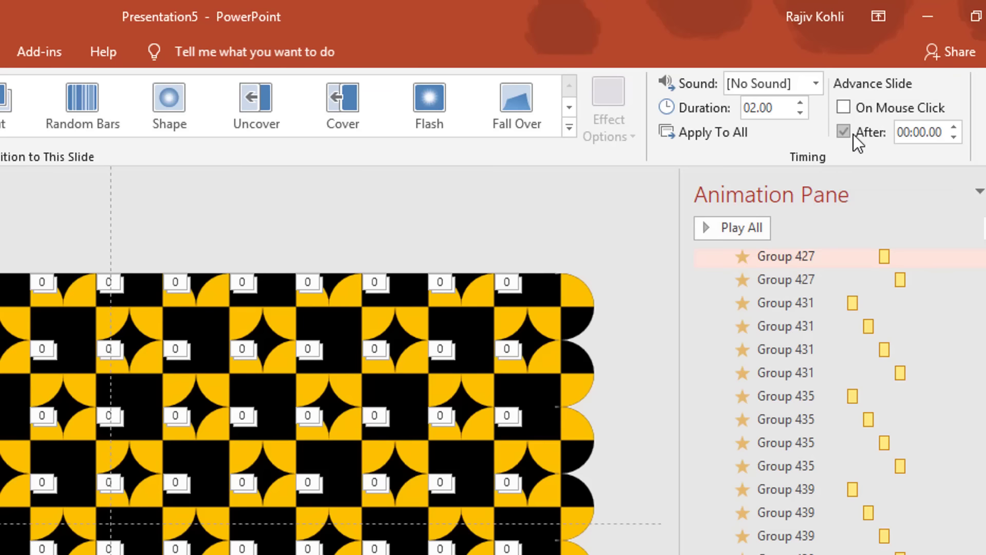
left_click(925, 131)
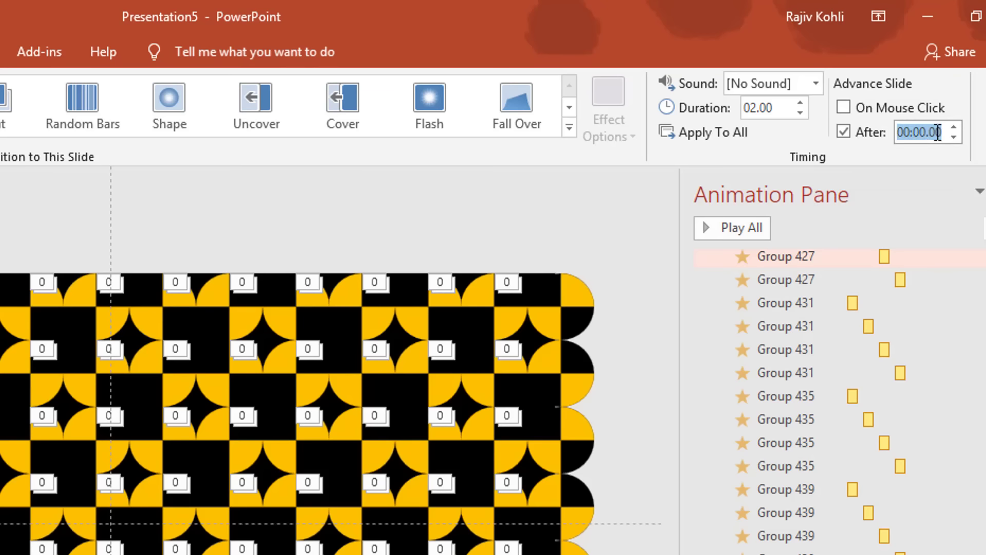
left_click(954, 128)
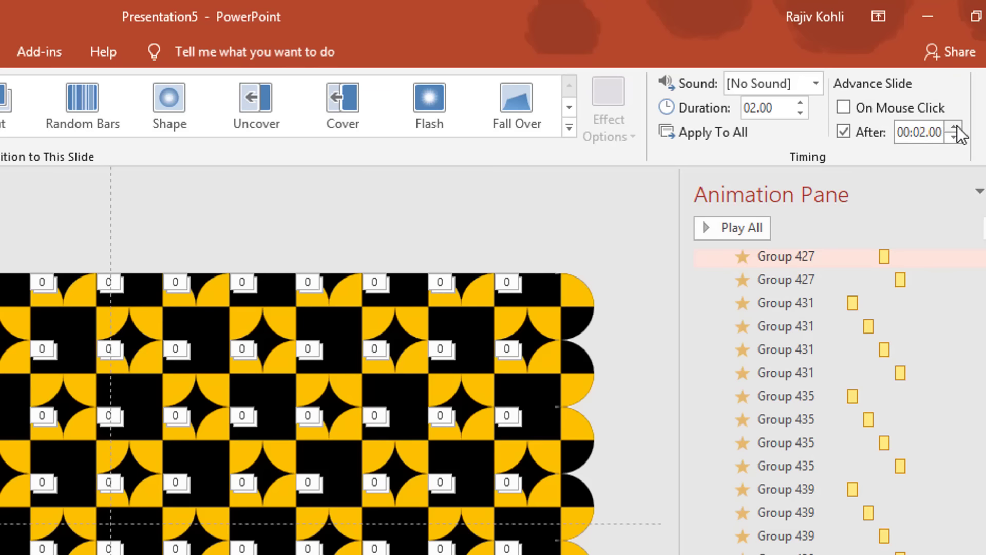
left_click(954, 128)
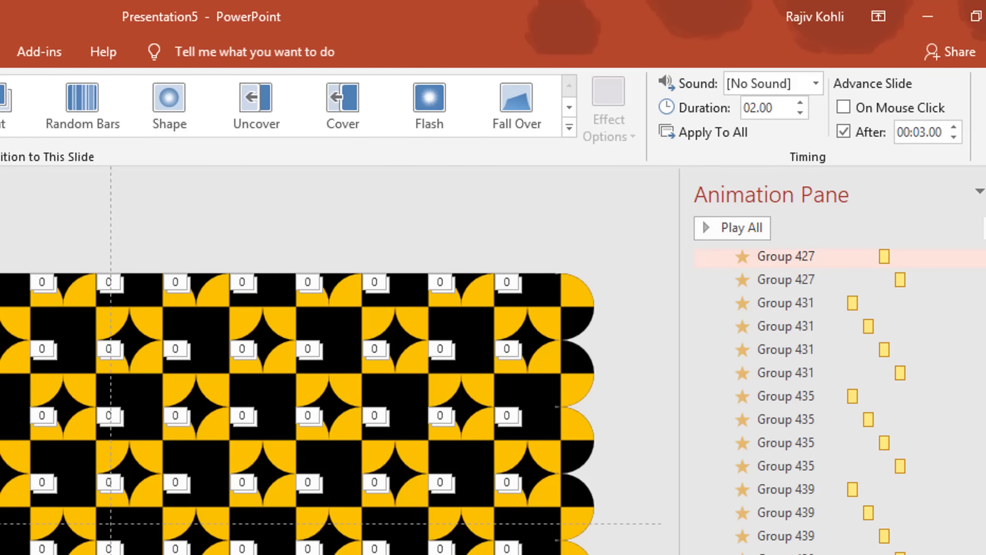